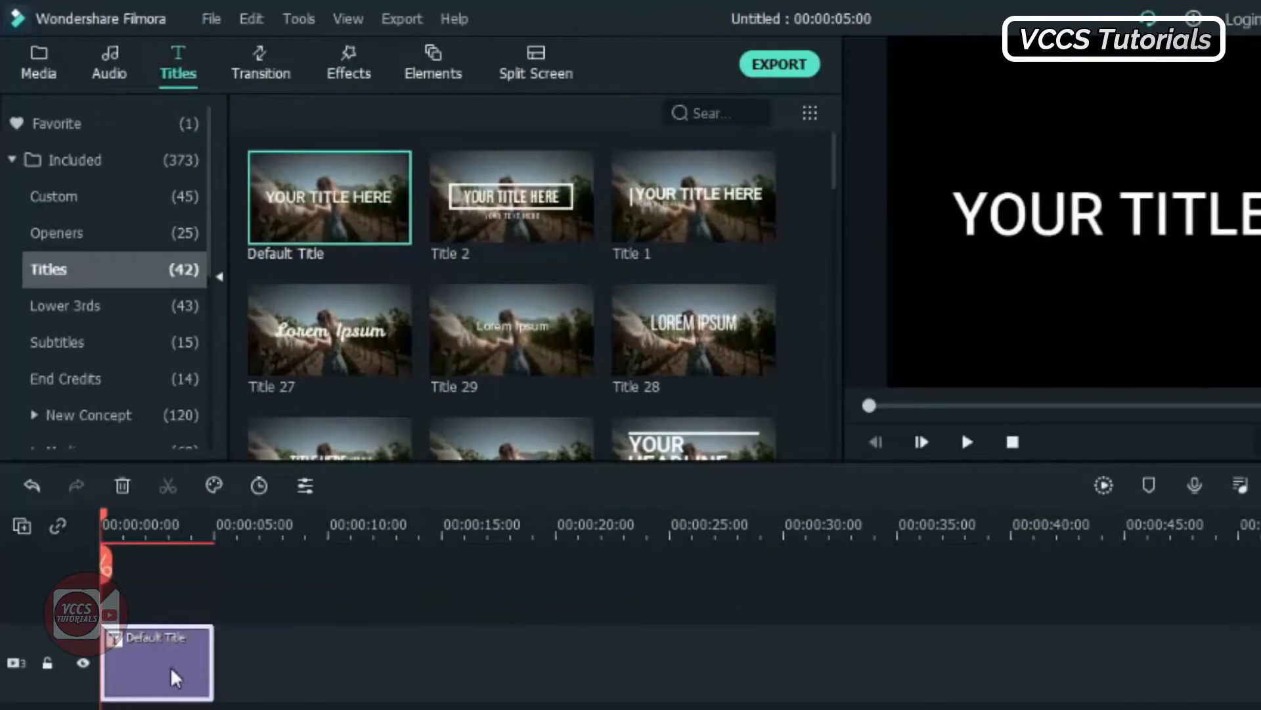
- Change the default title's text to GLITCH & SHAKE, give it a spiky decorative font and confirm the edit
{"action": "double_click", "coordinate": [176, 677]}
{"action": "left_click", "coordinate": [482, 224]}
{"action": "key", "text": "ctrl+a"}
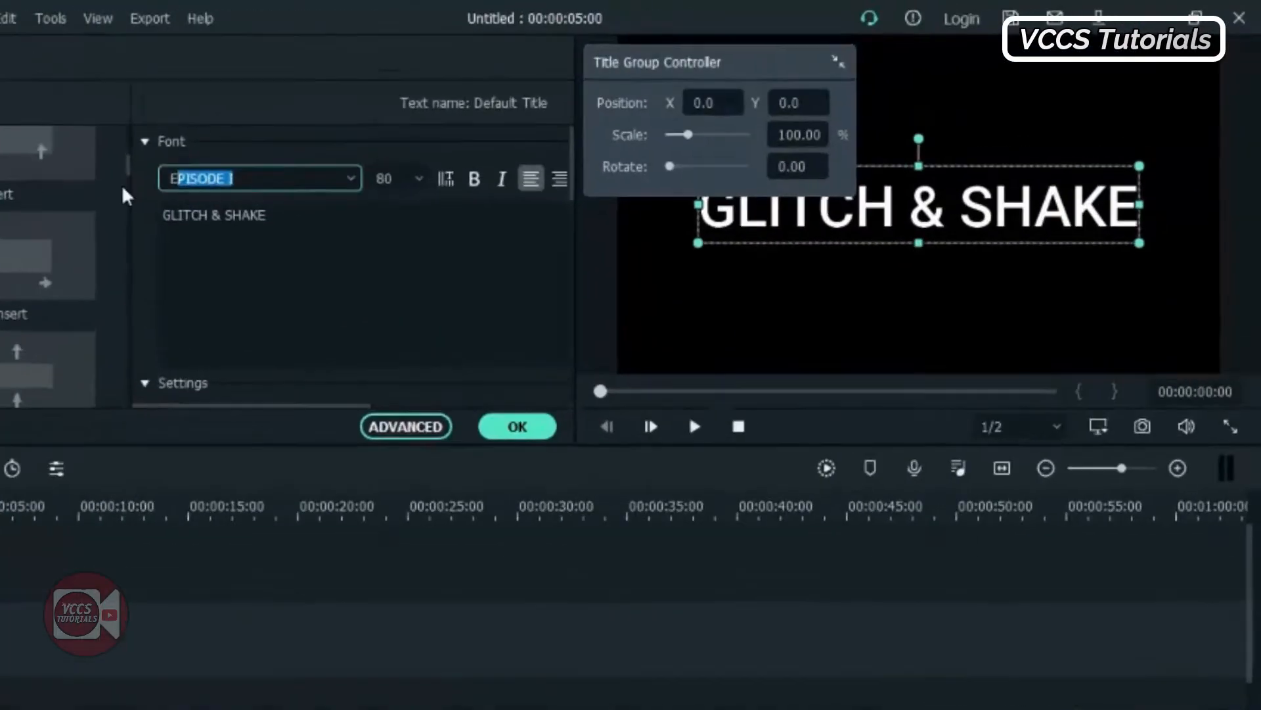
{"action": "type", "text": "RETURN TO CASTLE"}
{"action": "key", "text": "Return"}
{"action": "left_click_drag", "start_coordinate": [658, 62], "coordinate": [447, 236]}
{"action": "left_click_drag", "start_coordinate": [475, 309], "coordinate": [490, 308]}
{"action": "left_click", "coordinate": [517, 426]}
- Replace the title clip with a snapshot of it captured at 00:00:02:15, extended to a duration of 00:00:07:01
{"action": "left_click", "coordinate": [129, 437]}
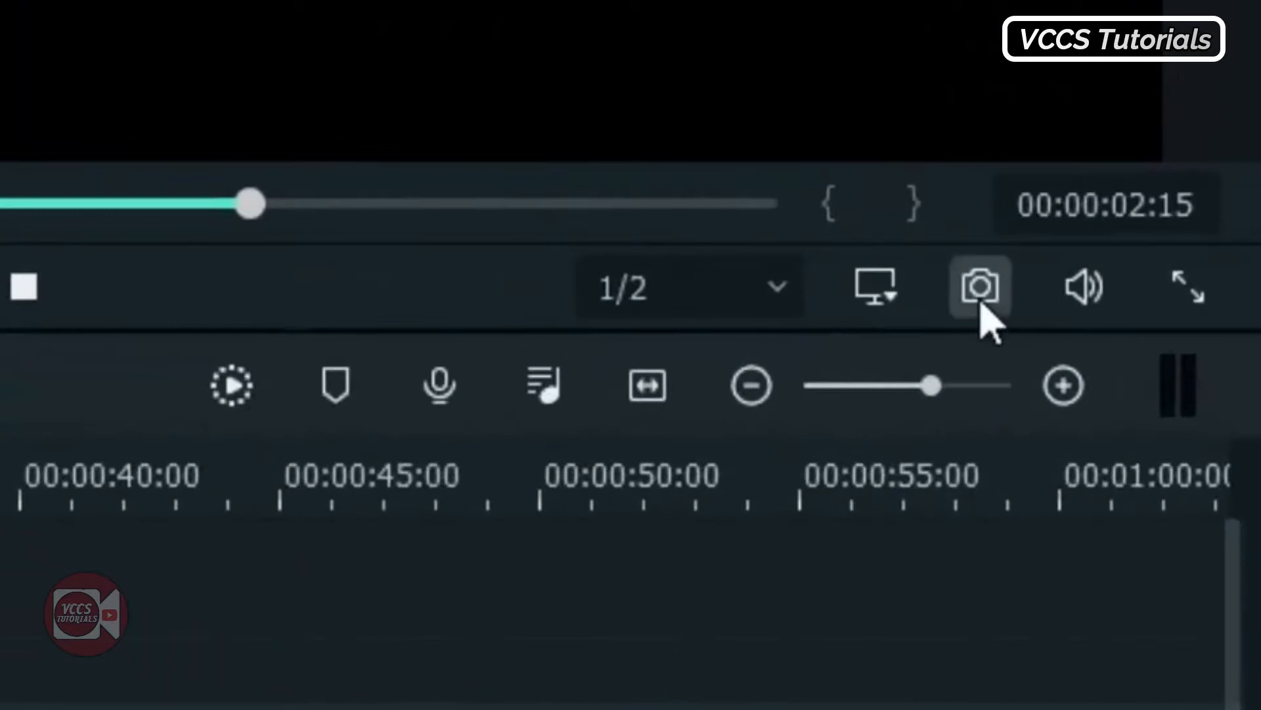
{"action": "left_click", "coordinate": [982, 289]}
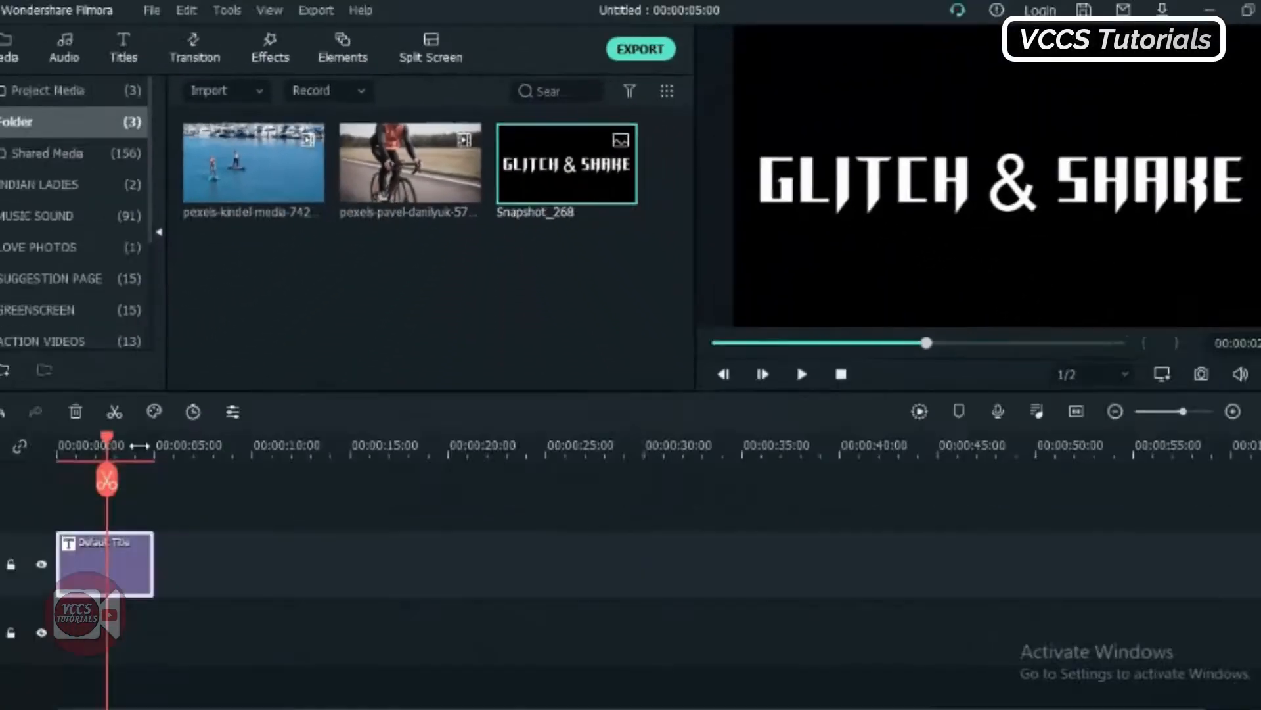
{"action": "left_click", "coordinate": [76, 412]}
{"action": "left_click_drag", "start_coordinate": [584, 164], "coordinate": [82, 536]}
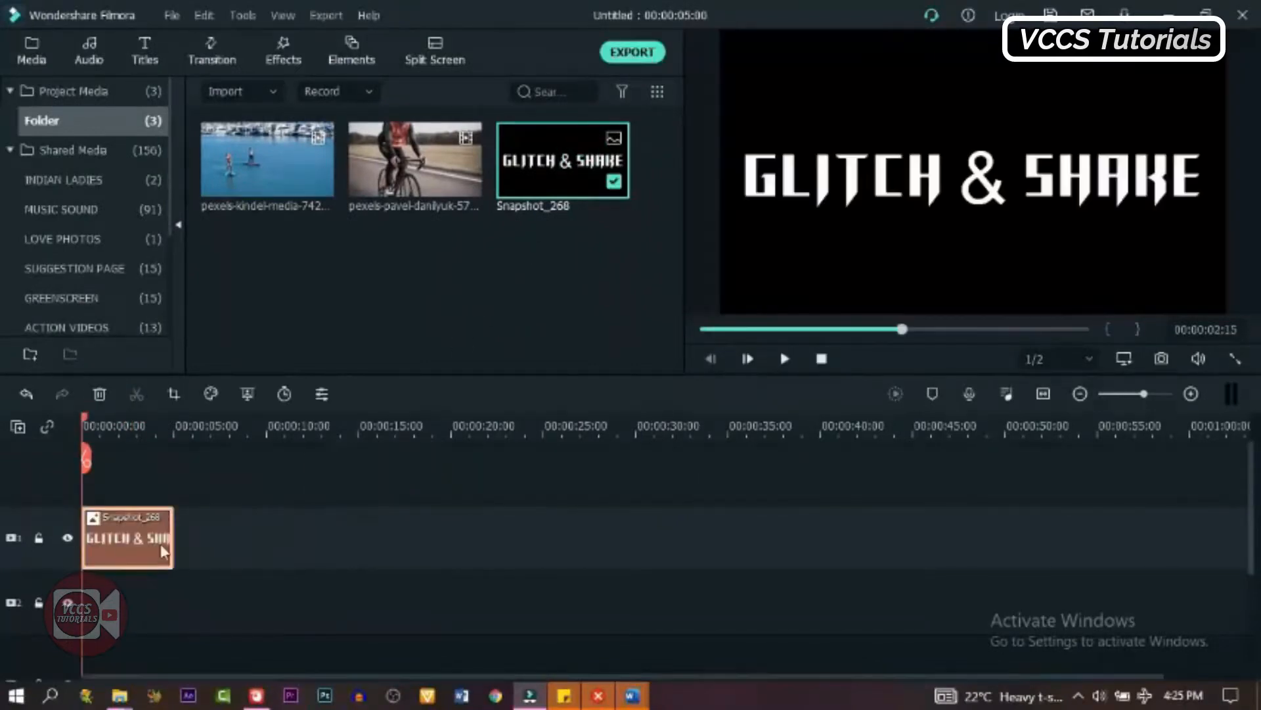
{"action": "left_click_drag", "start_coordinate": [174, 537], "coordinate": [211, 537]}
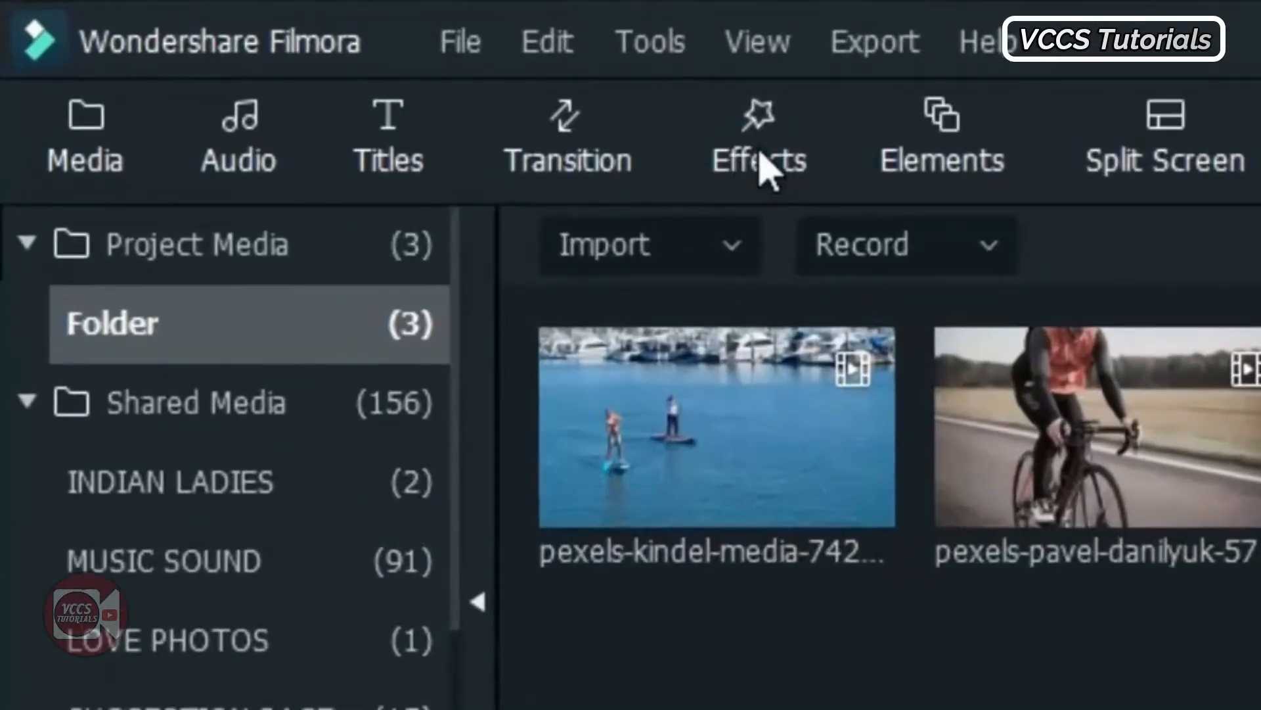
- Apply the Chromatic Aberration effect to the snapshot clip and play the preview
{"action": "left_click", "coordinate": [761, 157]}
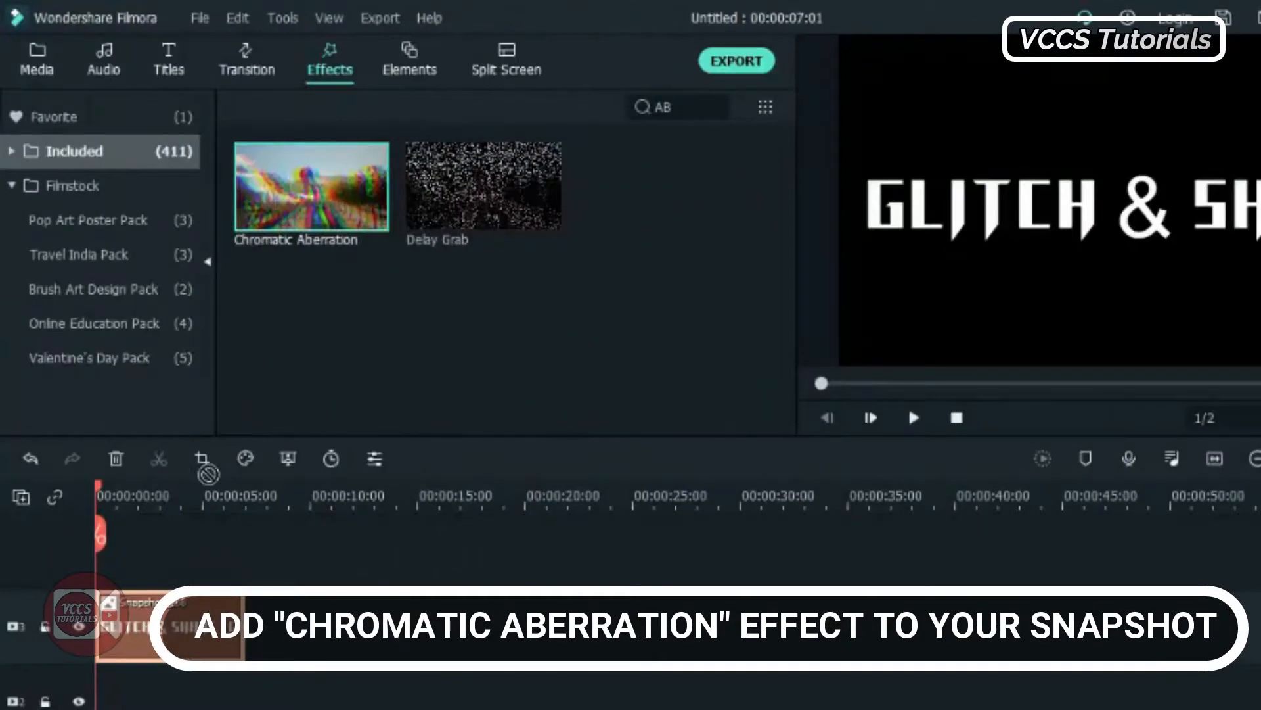
{"action": "left_click_drag", "start_coordinate": [207, 472], "coordinate": [167, 625]}
{"action": "left_click", "coordinate": [915, 418]}
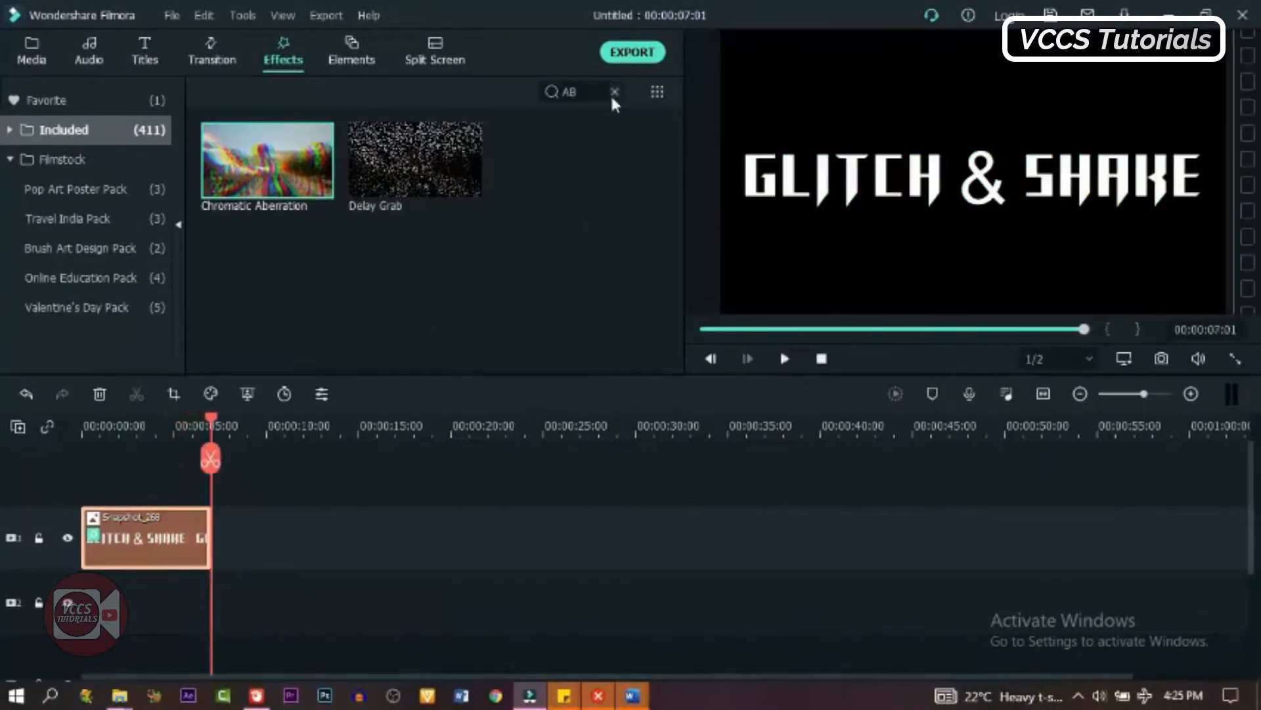
- Try the Up-Down 2 filter from the Shake category on the snapshot clip and play the preview
{"action": "left_click", "coordinate": [613, 95]}
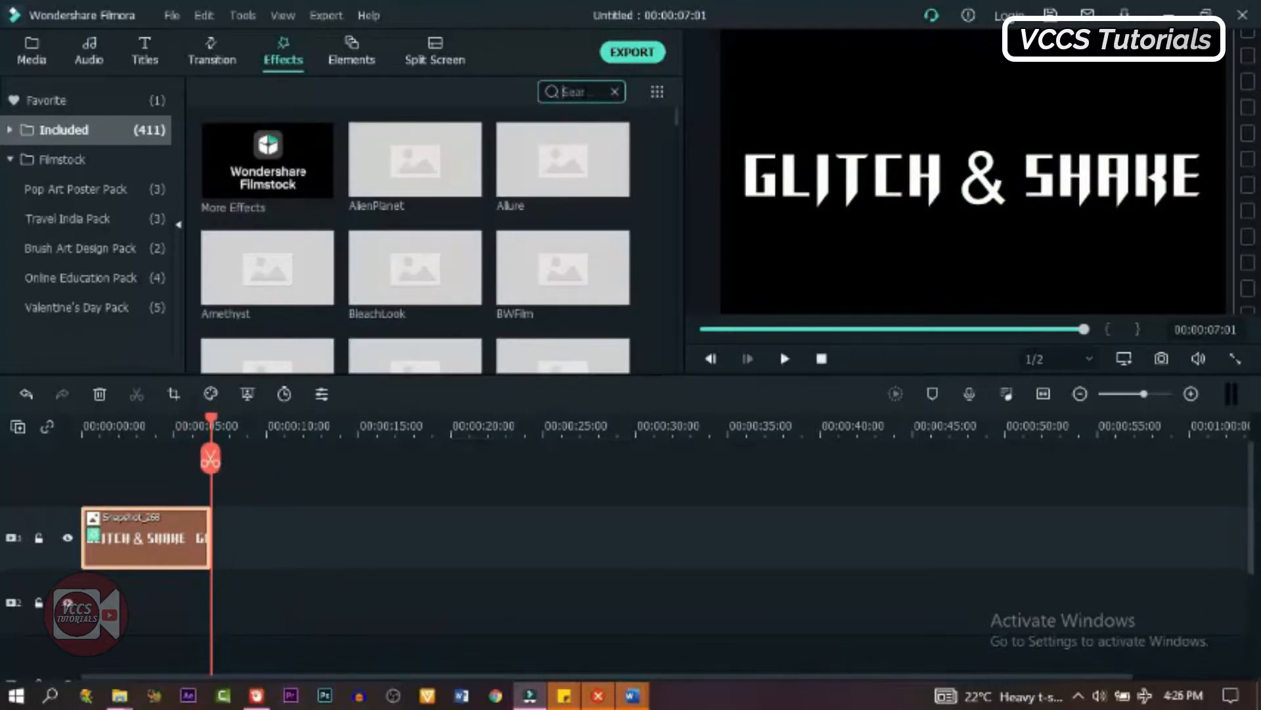
{"action": "left_click", "coordinate": [9, 130]}
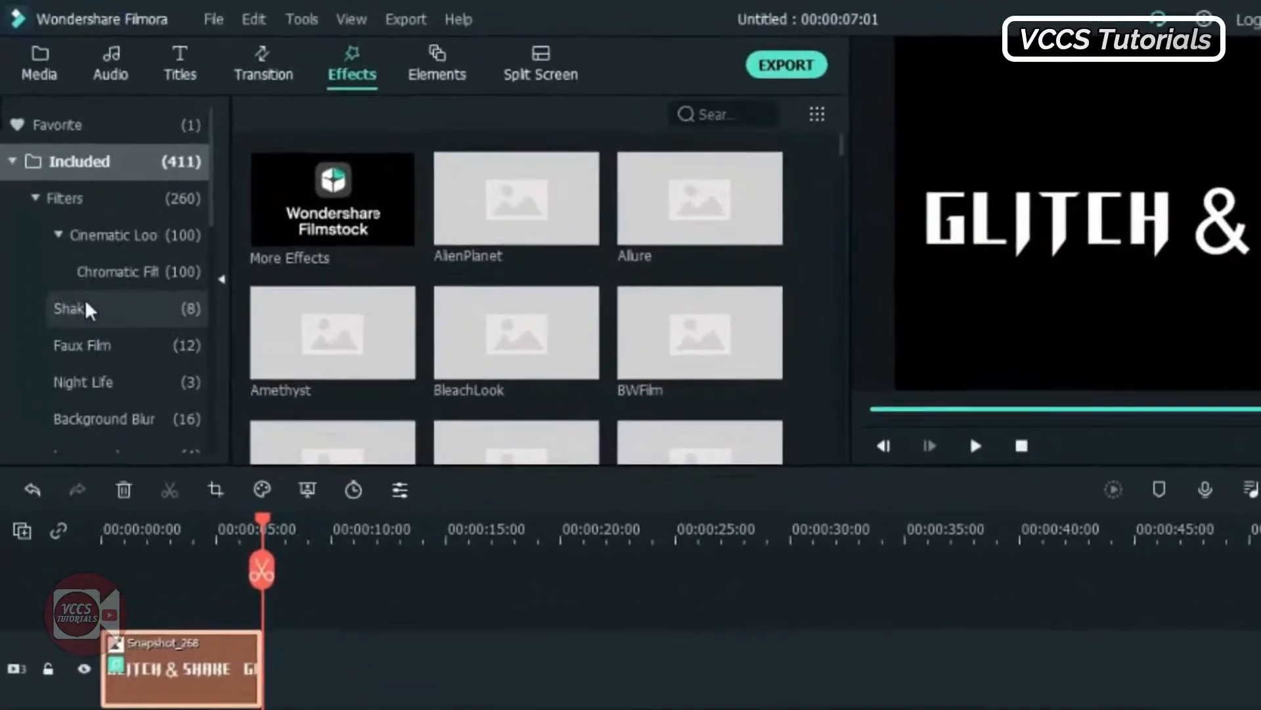
{"action": "left_click", "coordinate": [83, 314]}
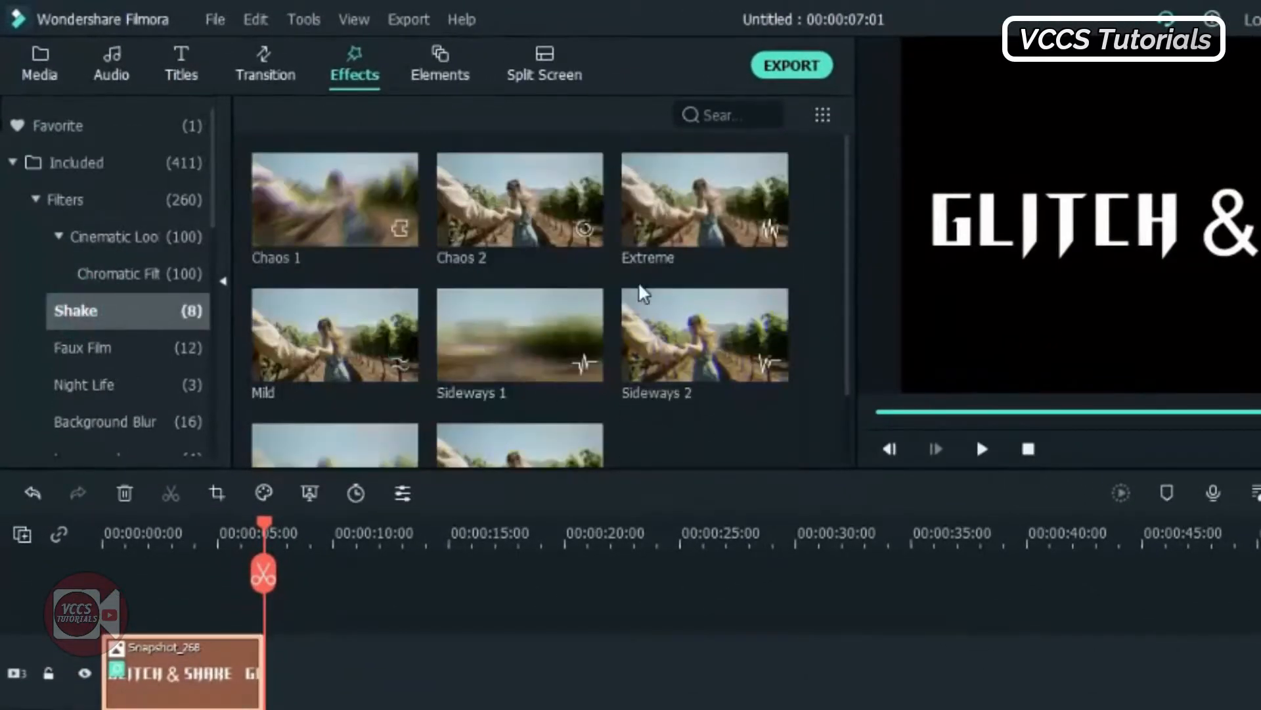
{"action": "scroll", "coordinate": [523, 388], "scroll_direction": "down", "scroll_amount": 2}
{"action": "left_click_drag", "start_coordinate": [513, 368], "coordinate": [187, 683]}
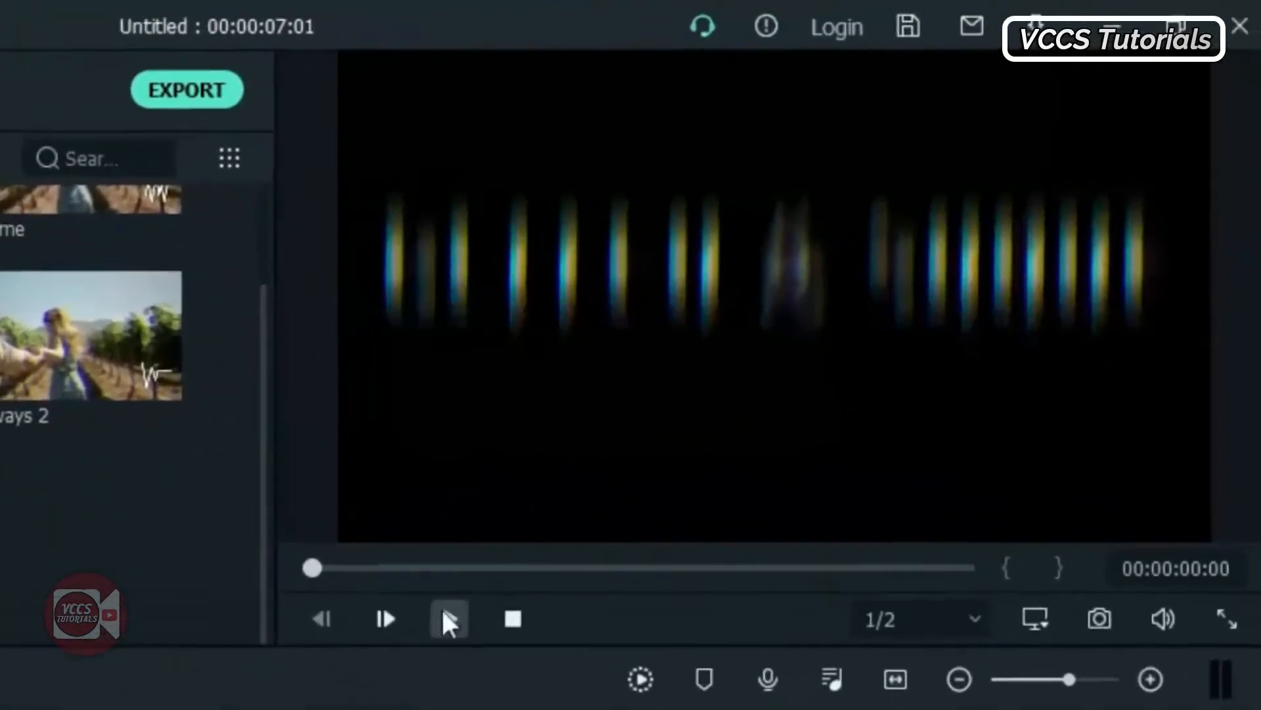
{"action": "left_click", "coordinate": [449, 621]}
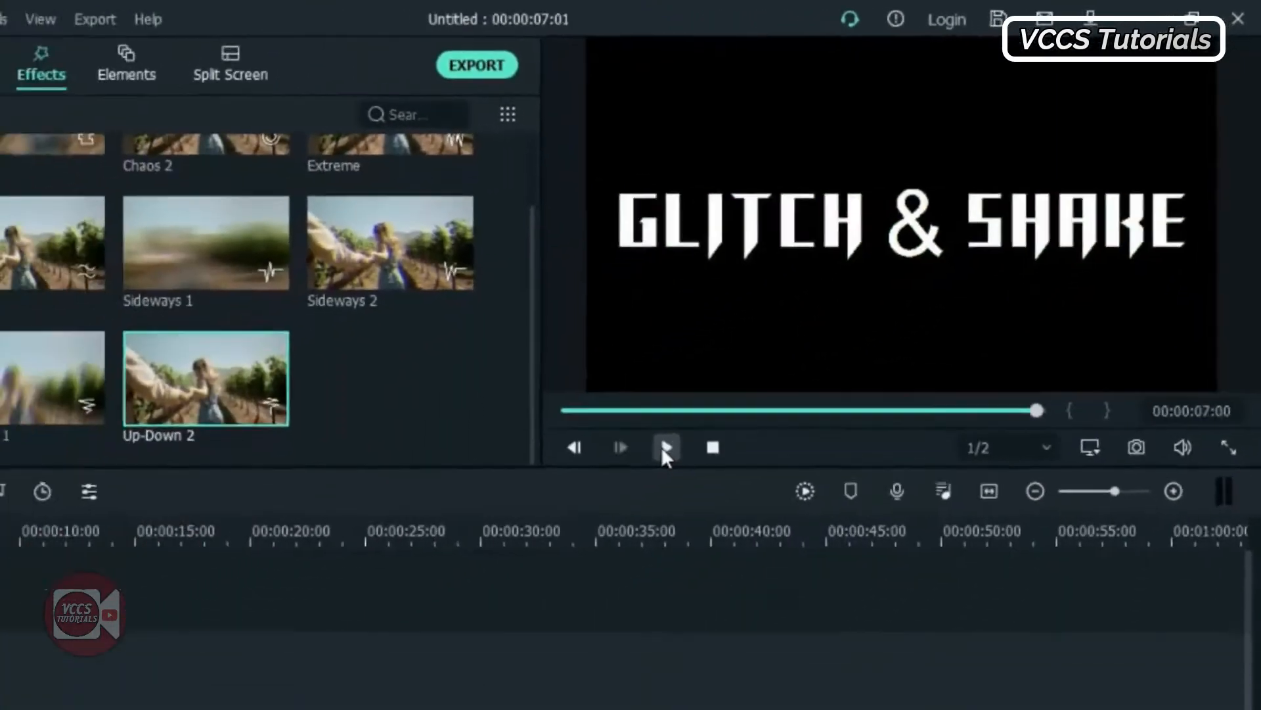
{"action": "left_click", "coordinate": [477, 589]}
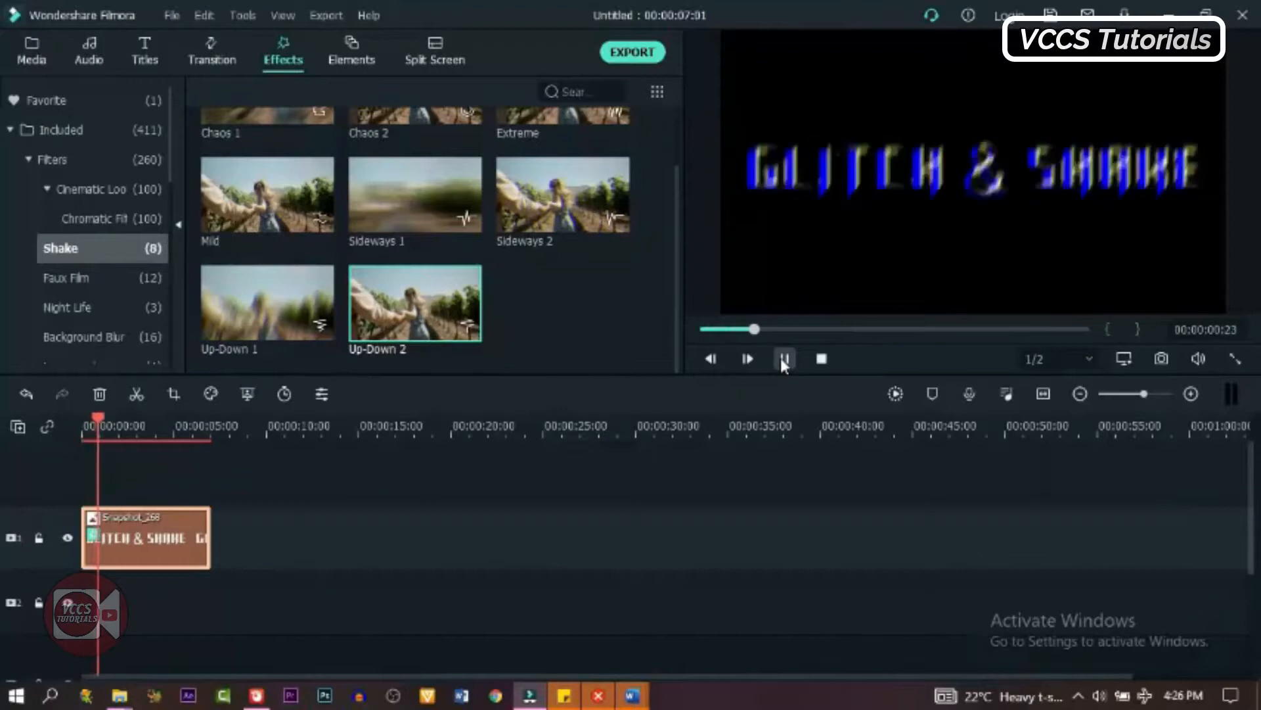
- Undo the Up-Down 2 filter, and apply the Chaos 2 shake filter to the snapshot clip instead
{"action": "scroll", "coordinate": [546, 188], "scroll_direction": "up", "scroll_amount": 2}
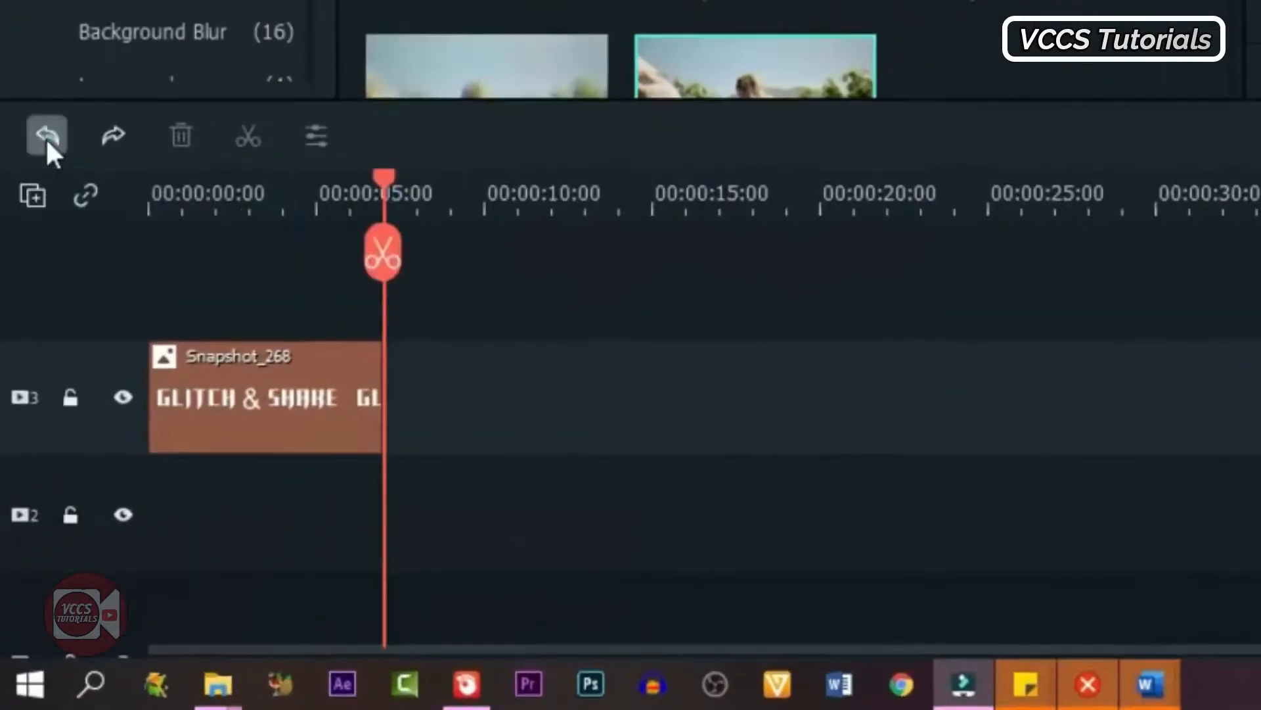
{"action": "left_click", "coordinate": [27, 393]}
{"action": "left_click_drag", "start_coordinate": [421, 164], "coordinate": [141, 530]}
{"action": "left_click", "coordinate": [82, 426]}
{"action": "left_click", "coordinate": [785, 358]}
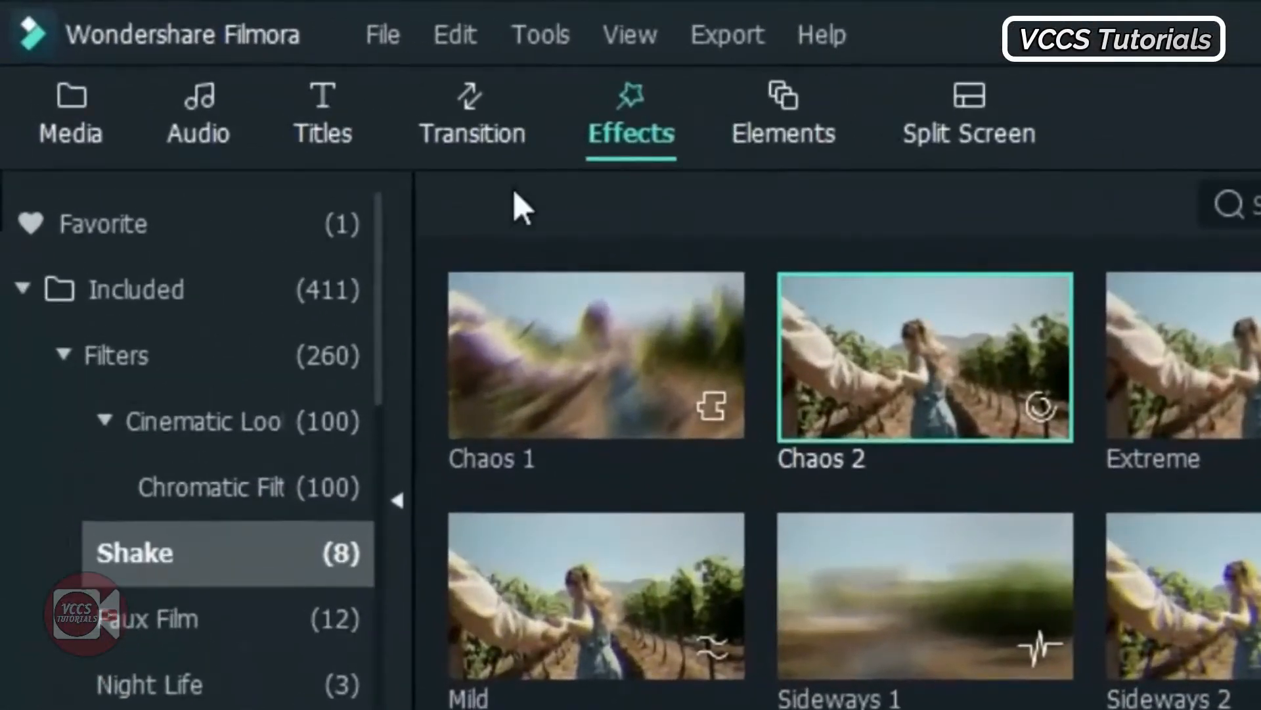
- Add the Pixels In transition at the start of the snapshot clip and Pixels Out at its end
{"action": "left_click", "coordinate": [476, 130]}
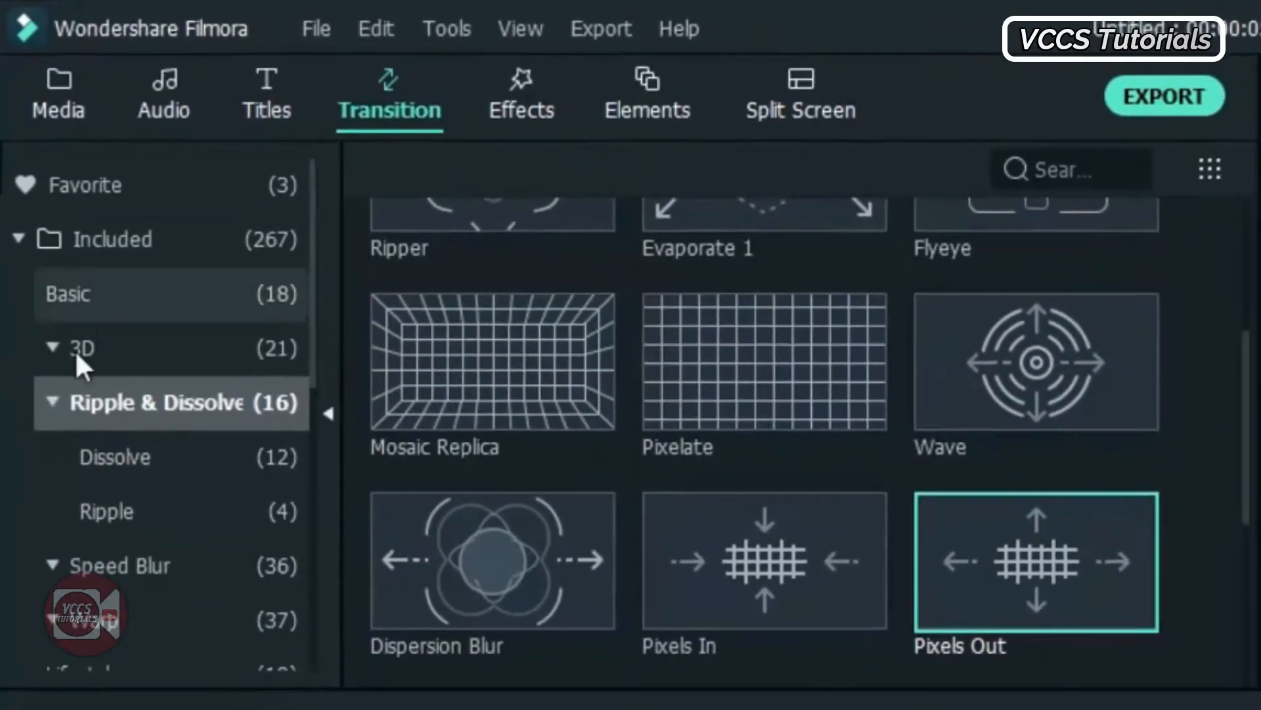
{"action": "left_click", "coordinate": [96, 431]}
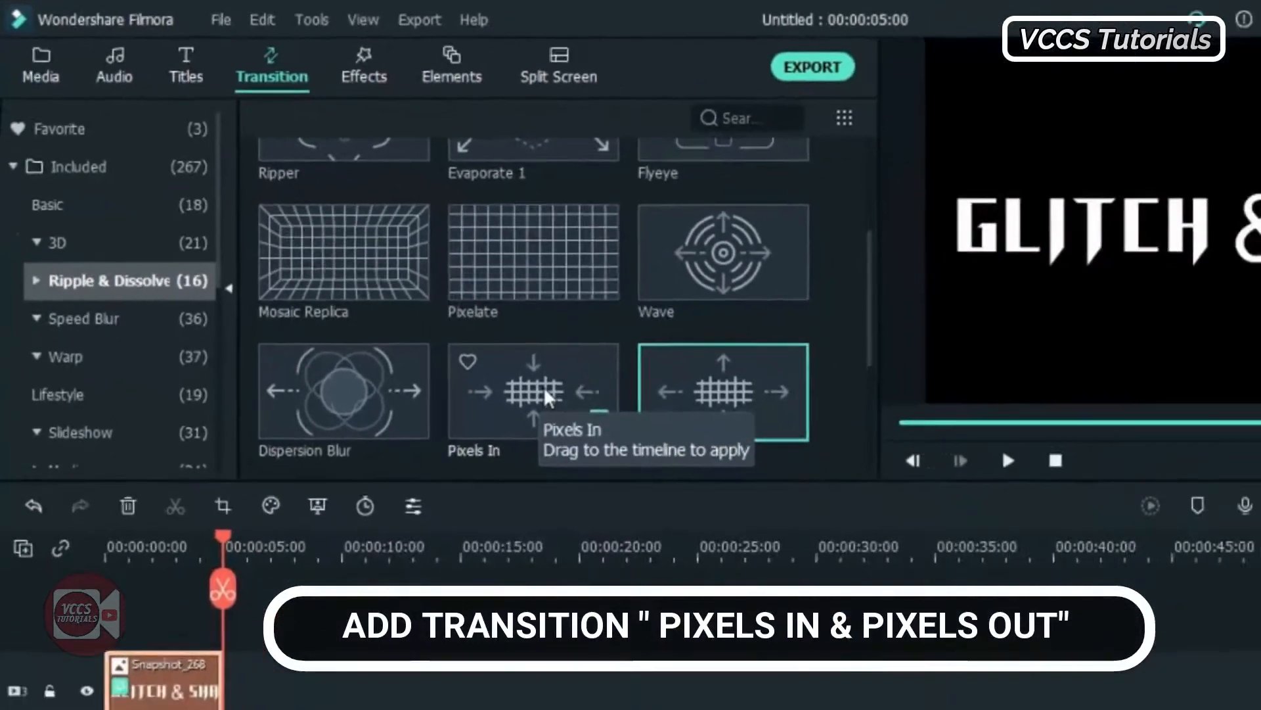
{"action": "left_click_drag", "start_coordinate": [762, 560], "coordinate": [340, 709]}
{"action": "left_click_drag", "start_coordinate": [220, 559], "coordinate": [117, 627]}
{"action": "left_click_drag", "start_coordinate": [664, 368], "coordinate": [192, 626]}
- Extend the snapshot clip to 00:00:06:24 and play the sequence from the start
{"action": "left_click_drag", "start_coordinate": [508, 536], "coordinate": [353, 495]}
{"action": "left_click_drag", "start_coordinate": [268, 599], "coordinate": [335, 602]}
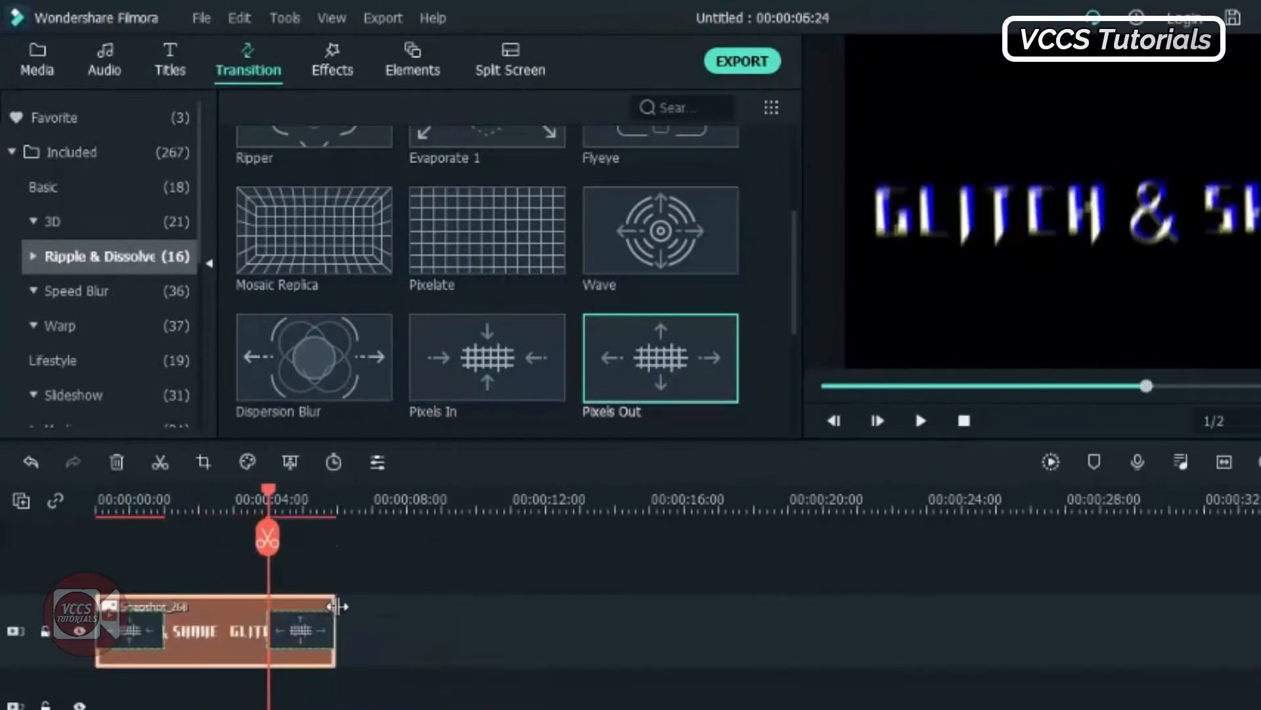
{"action": "left_click_drag", "start_coordinate": [272, 489], "coordinate": [95, 494]}
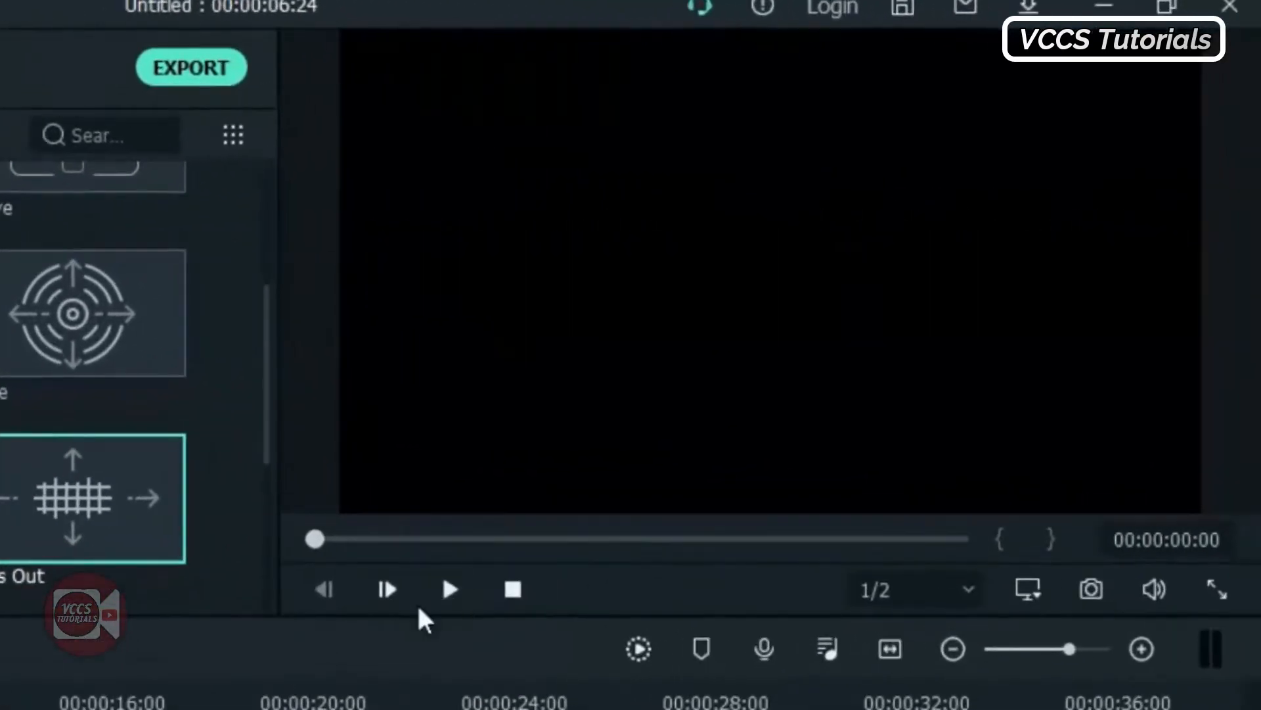
{"action": "left_click", "coordinate": [445, 591]}
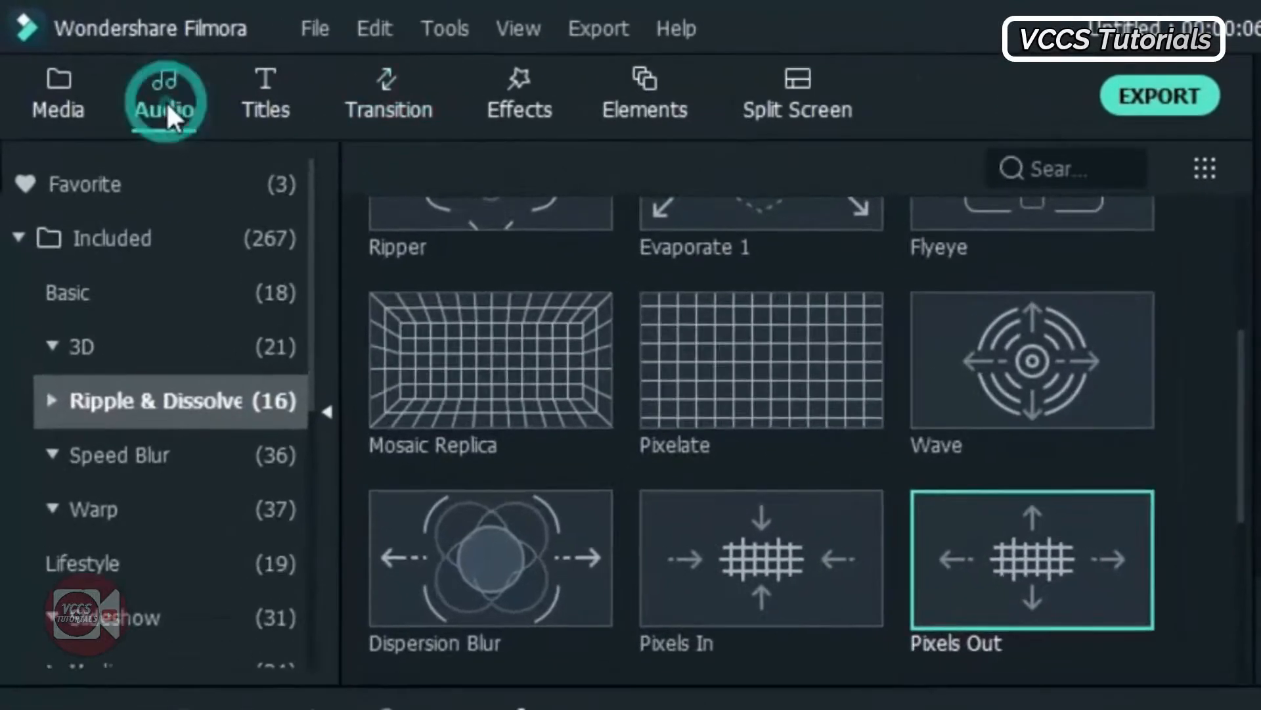
- Audition the glitch sounds in My Music and place the mixkit-glitch-communica... sound at the start of the audio track
{"action": "left_click", "coordinate": [93, 59]}
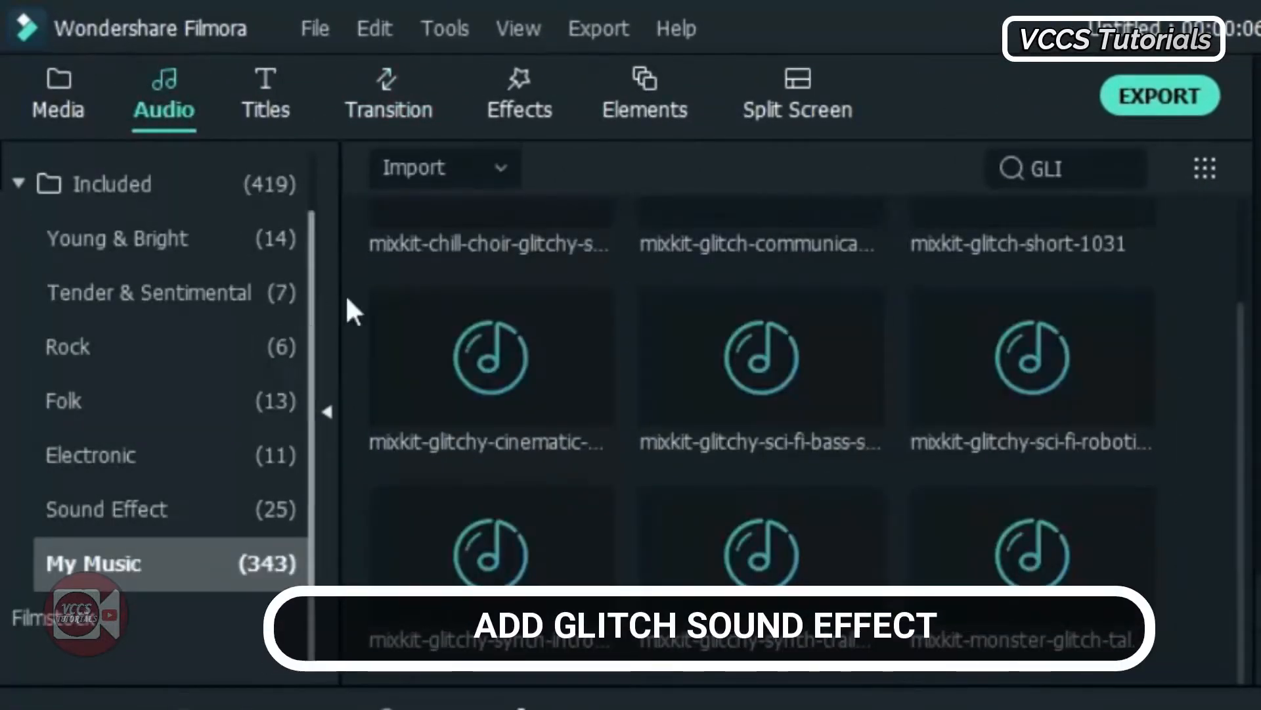
{"action": "scroll", "coordinate": [566, 318], "scroll_direction": "up", "scroll_amount": 2}
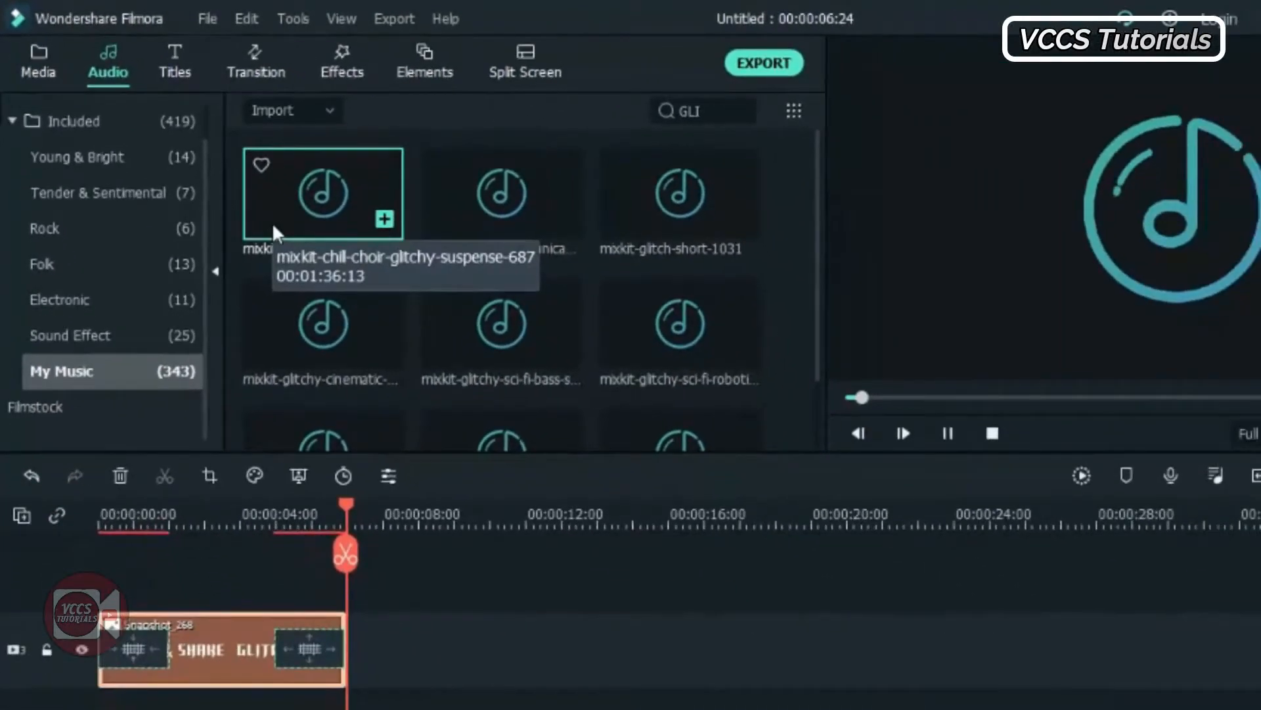
{"action": "left_click", "coordinate": [464, 209]}
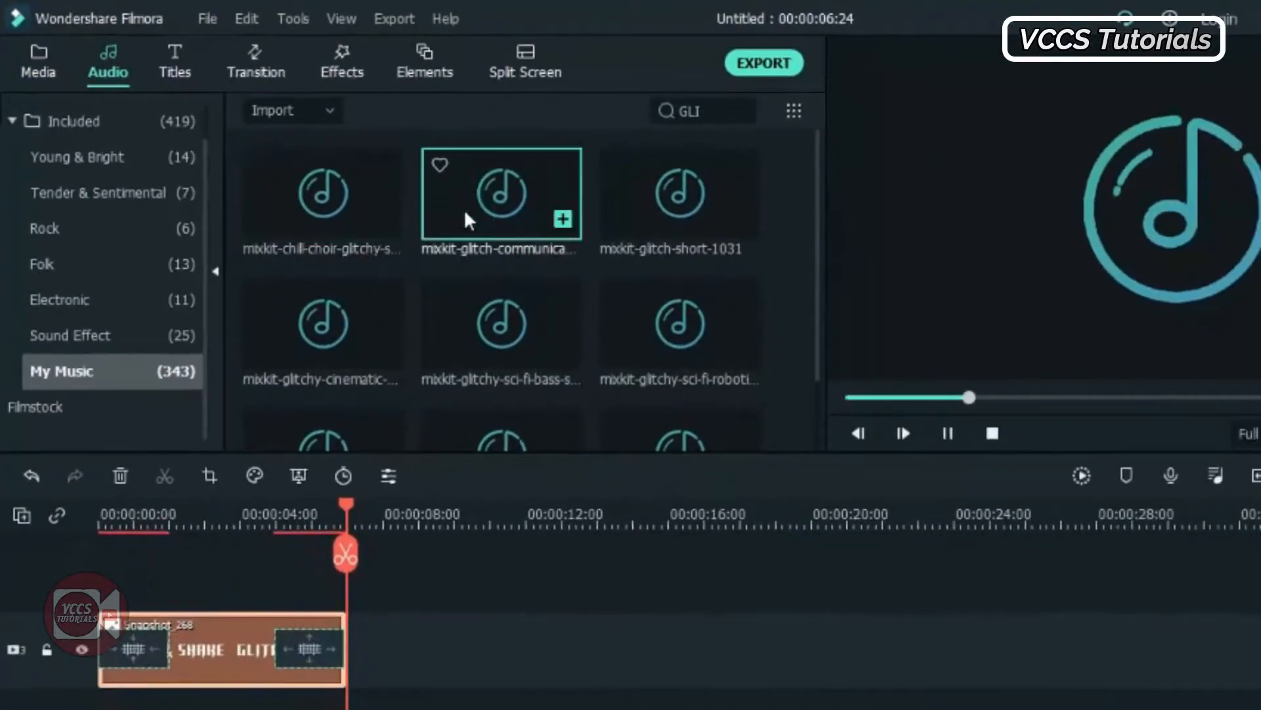
{"action": "left_click_drag", "start_coordinate": [460, 214], "coordinate": [83, 615]}
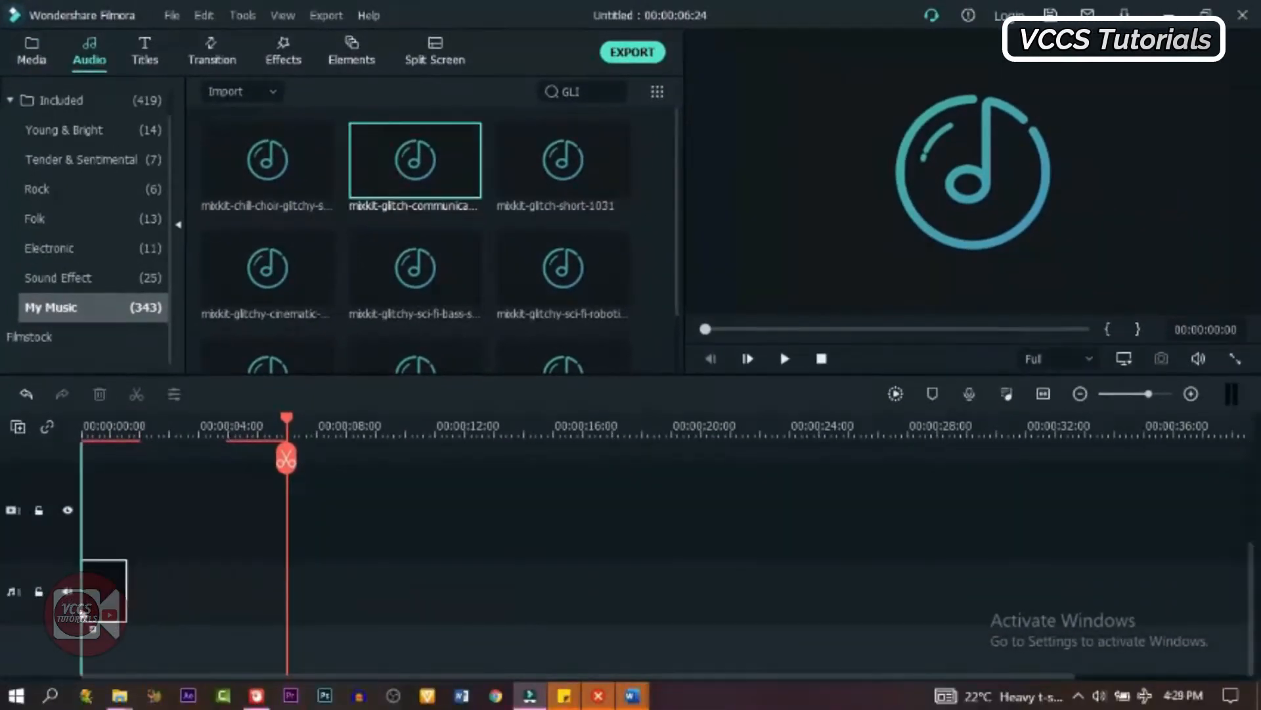
- Delete the empty tracks and place a second copy of the glitch sound so it ends with the snapshot clip
{"action": "right_click", "coordinate": [68, 535]}
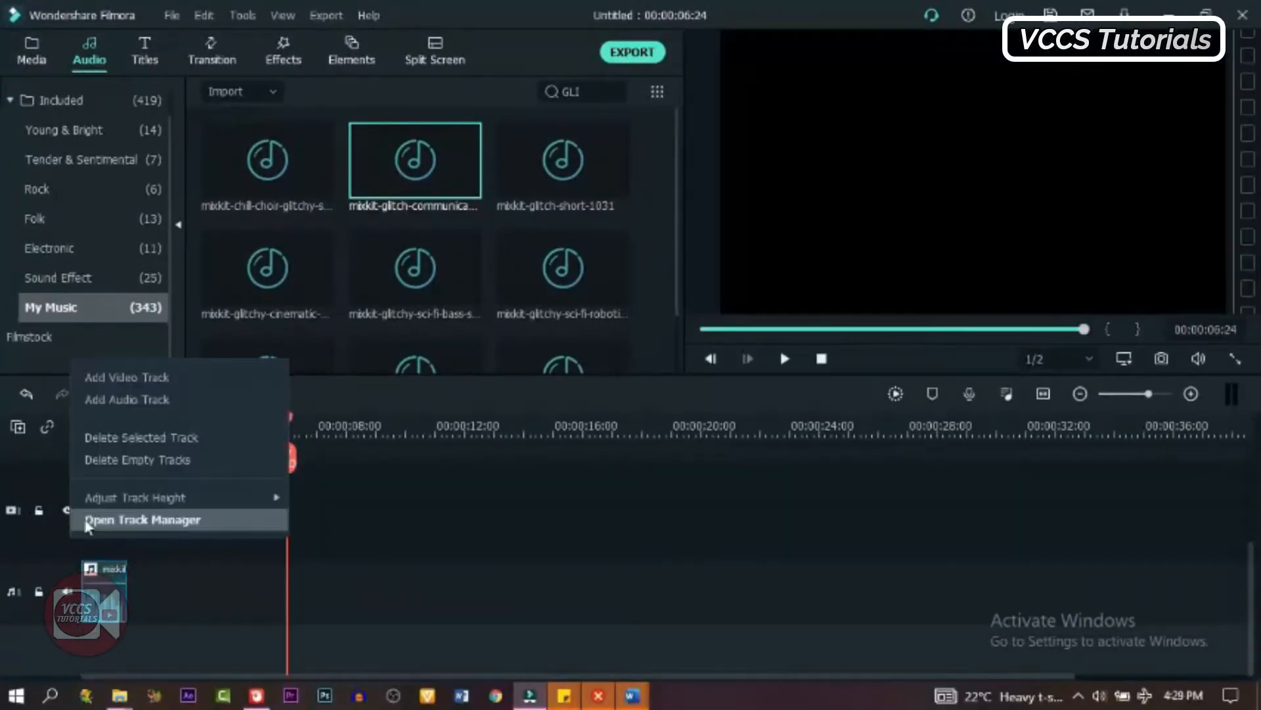
{"action": "left_click", "coordinate": [122, 460]}
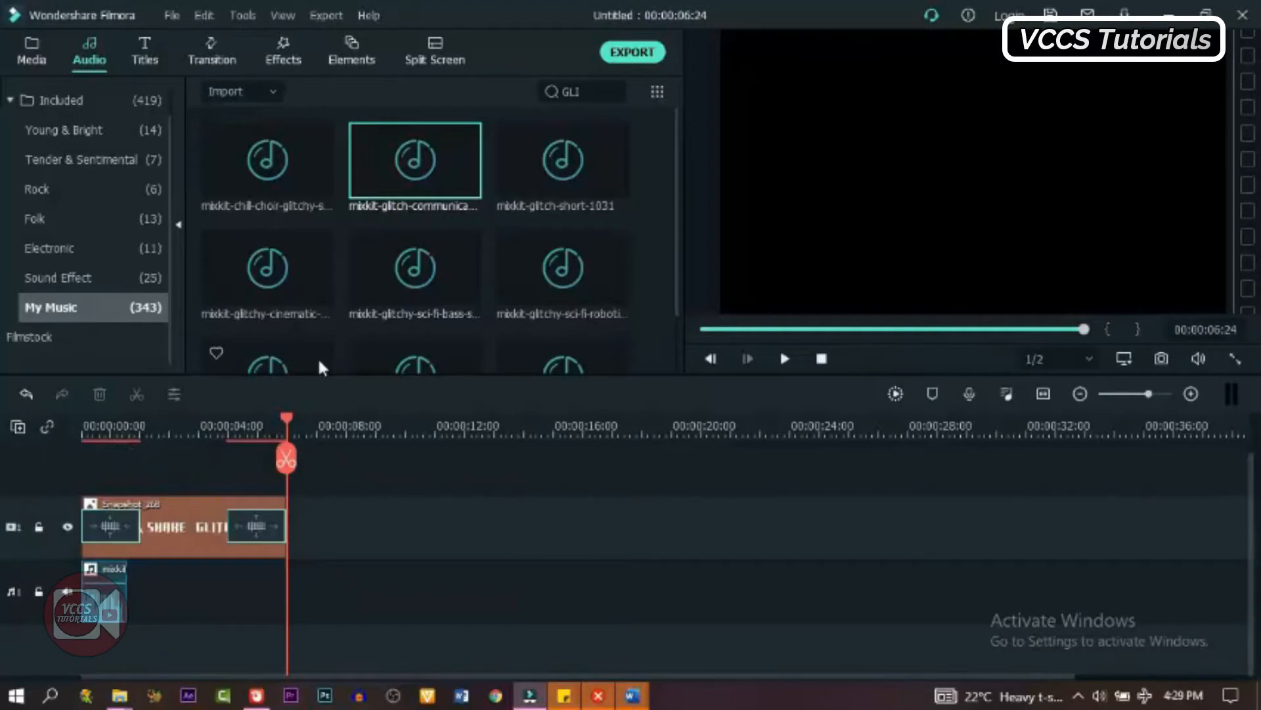
{"action": "left_click_drag", "start_coordinate": [339, 292], "coordinate": [236, 559]}
{"action": "left_click_drag", "start_coordinate": [287, 421], "coordinate": [82, 491]}
{"action": "key", "text": "space"}
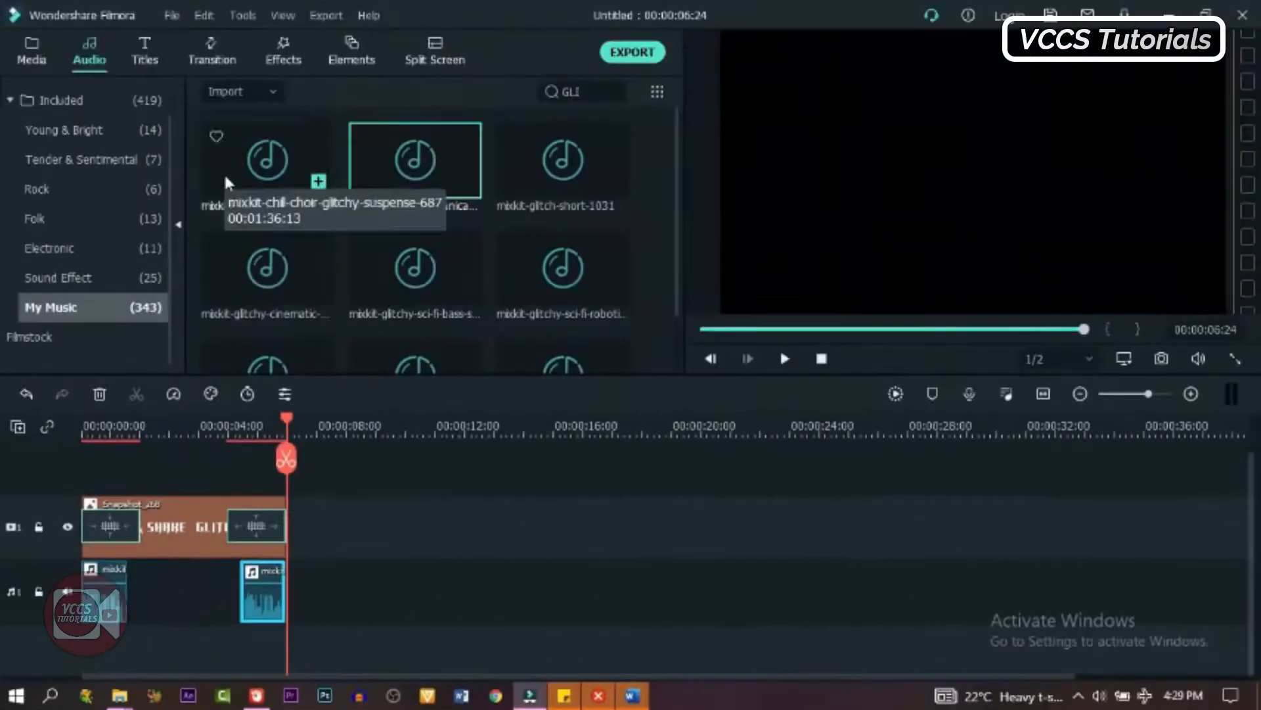
- Add mixkit-chill-choir-glitchy-suspense-687, trimmed to 00:00:06:24, on a second audio track and play the sequence
{"action": "left_click_drag", "start_coordinate": [225, 176], "coordinate": [80, 664]}
{"action": "left_click", "coordinate": [285, 458]}
{"action": "left_click", "coordinate": [252, 586]}
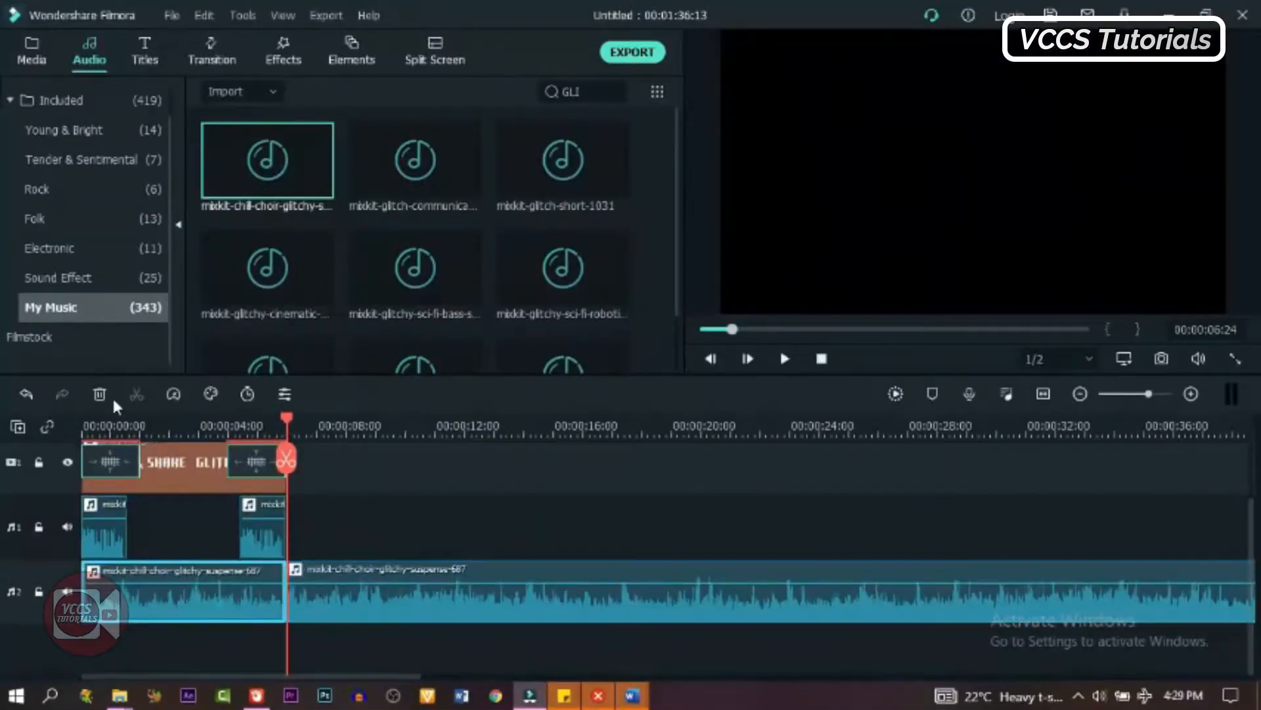
{"action": "left_click", "coordinate": [101, 394]}
{"action": "left_click_drag", "start_coordinate": [160, 534], "coordinate": [274, 535]}
{"action": "left_click_drag", "start_coordinate": [263, 612], "coordinate": [172, 612]}
{"action": "mouse_move", "coordinate": [629, 79]}
{"action": "left_mouse_down"}
{"action": "mouse_move", "coordinate": [648, 68]}
{"action": "mouse_move", "coordinate": [633, 68]}
{"action": "left_mouse_up"}
{"action": "left_click", "coordinate": [630, 161]}
{"action": "key", "text": "Delete"}
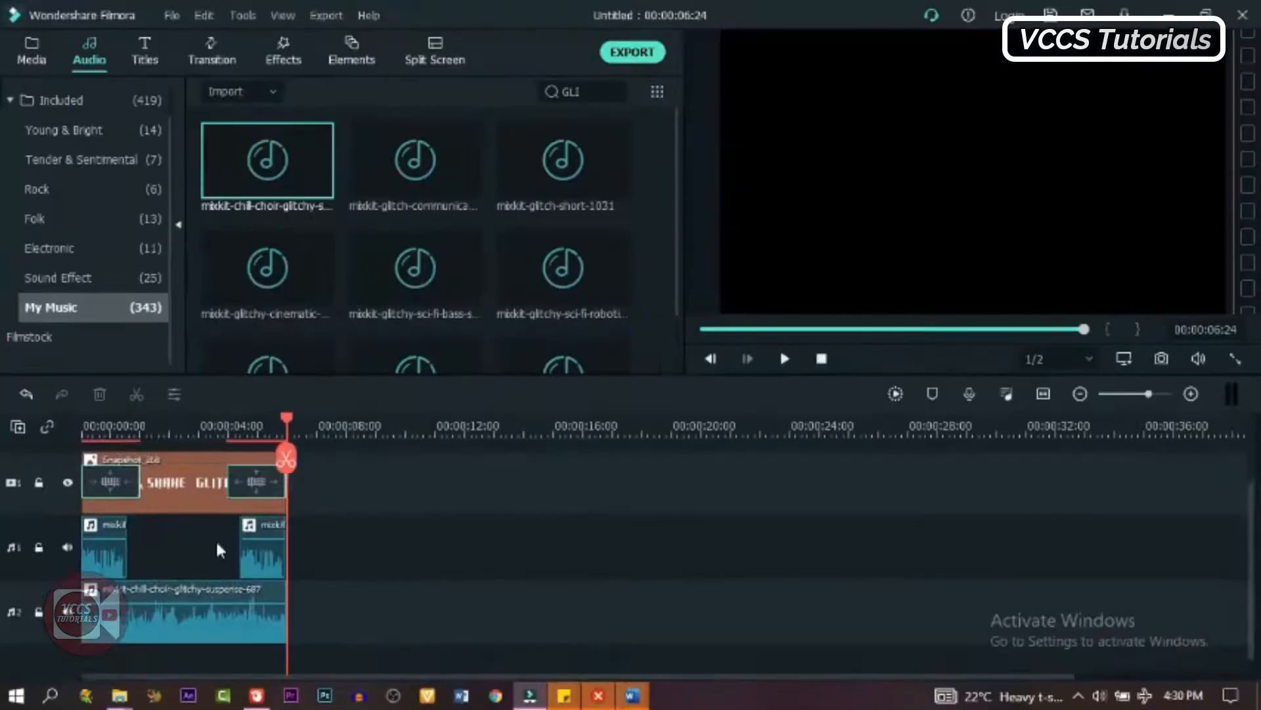
{"action": "left_click", "coordinate": [784, 358]}
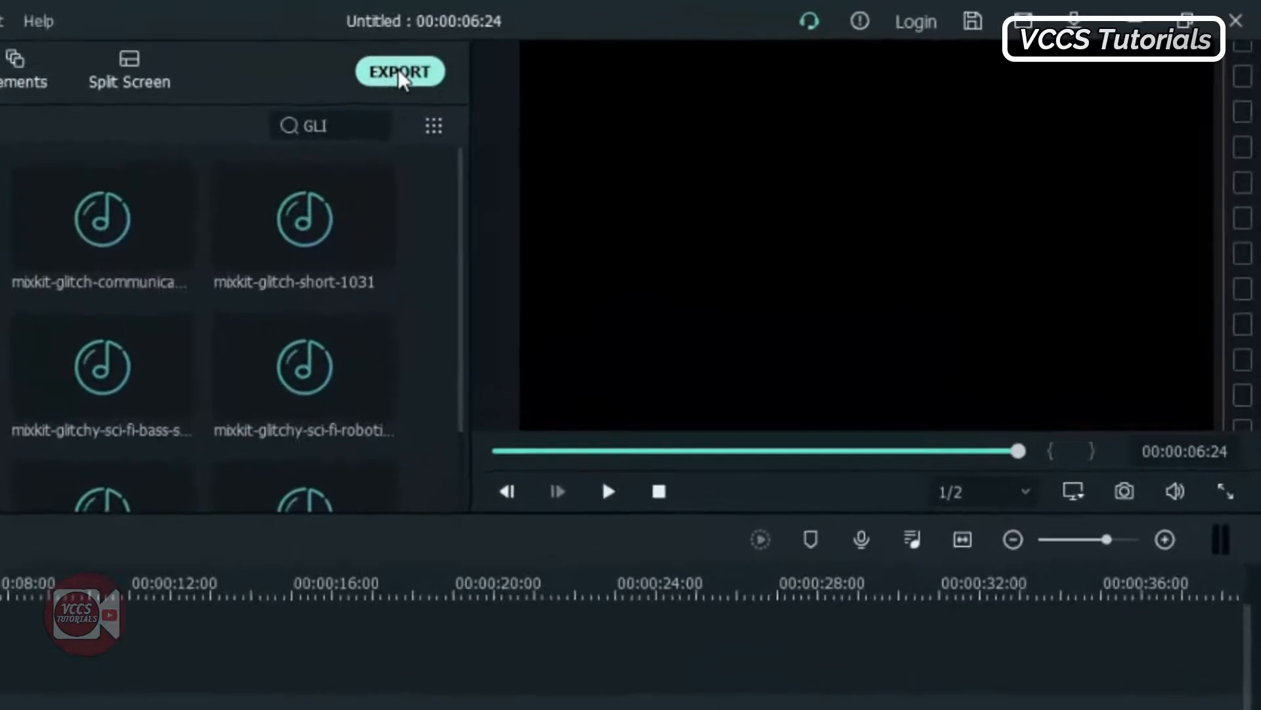
- Export the project as an MP4 named GLITCH AND SHAKE EFFECT3 and close the export window when it is done
{"action": "left_click", "coordinate": [632, 53]}
{"action": "key", "text": "BackSpace"}
{"action": "type", "text": "GLITCH AND SHAKE"}
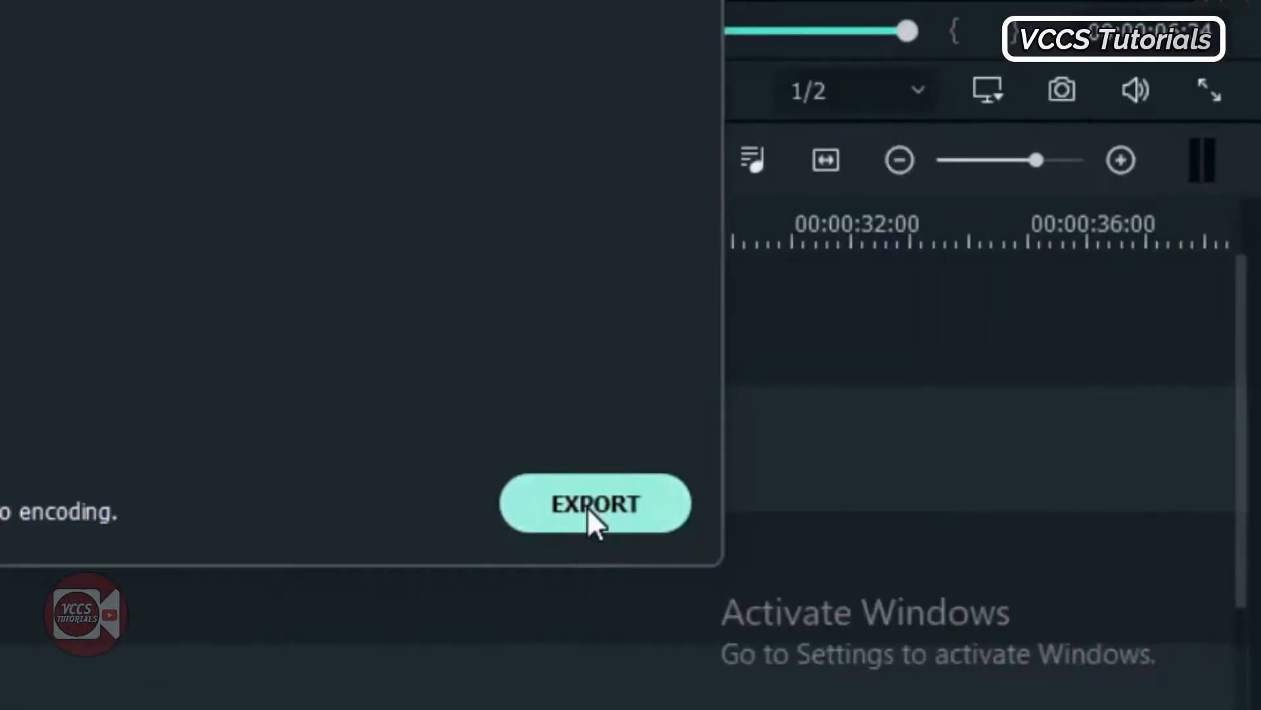
{"action": "left_click", "coordinate": [588, 506]}
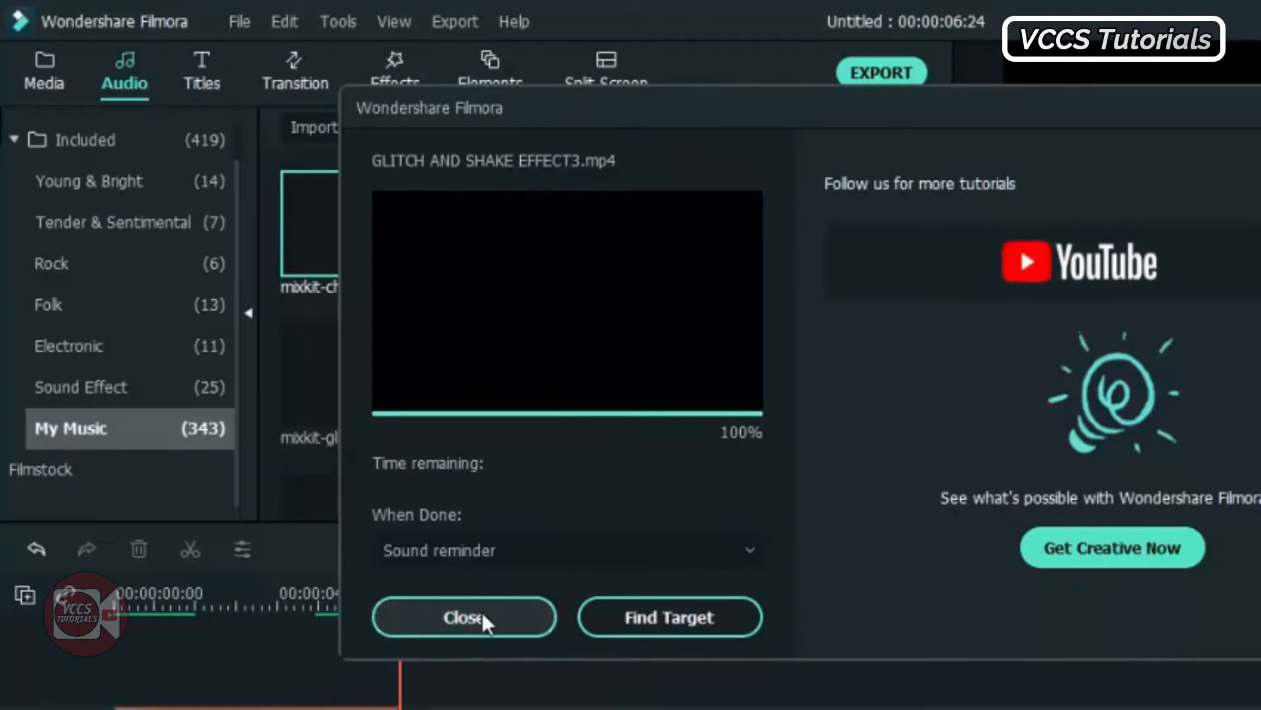
{"action": "left_click", "coordinate": [486, 620]}
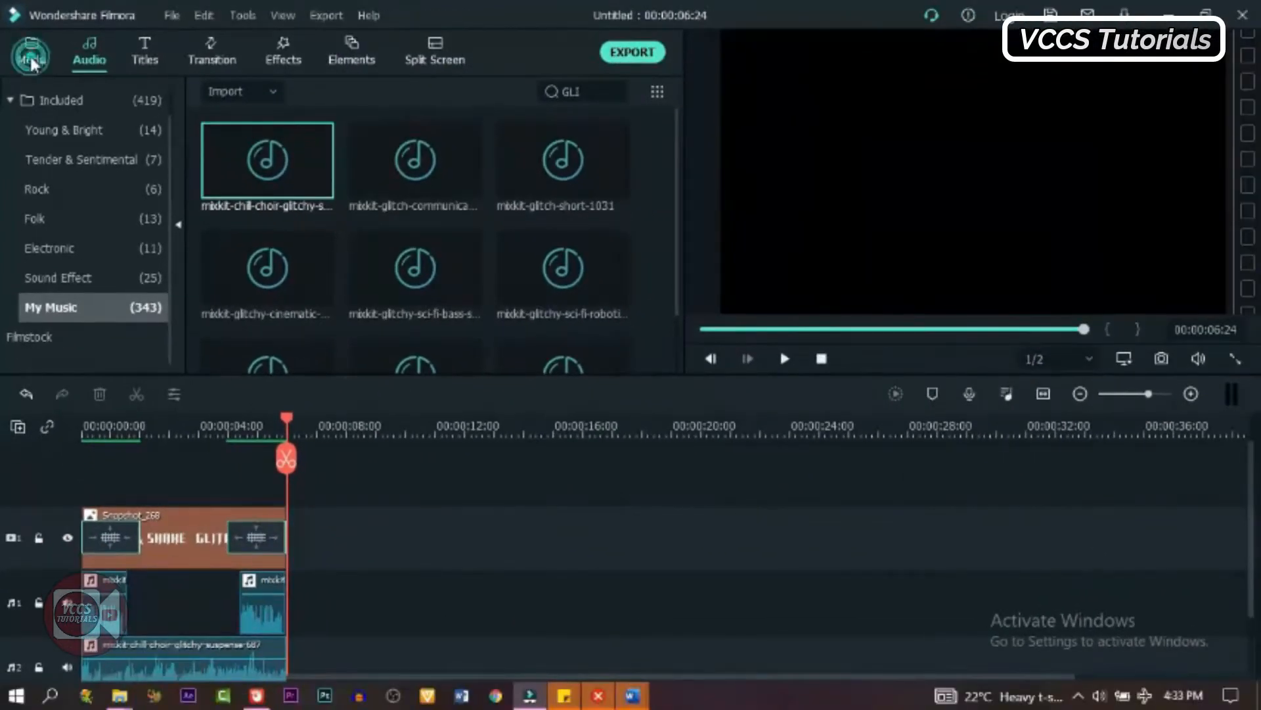
- Import the exported GLITCH AND SHAKE EFFECT3.mp4 into the project media folder
{"action": "left_click", "coordinate": [31, 59]}
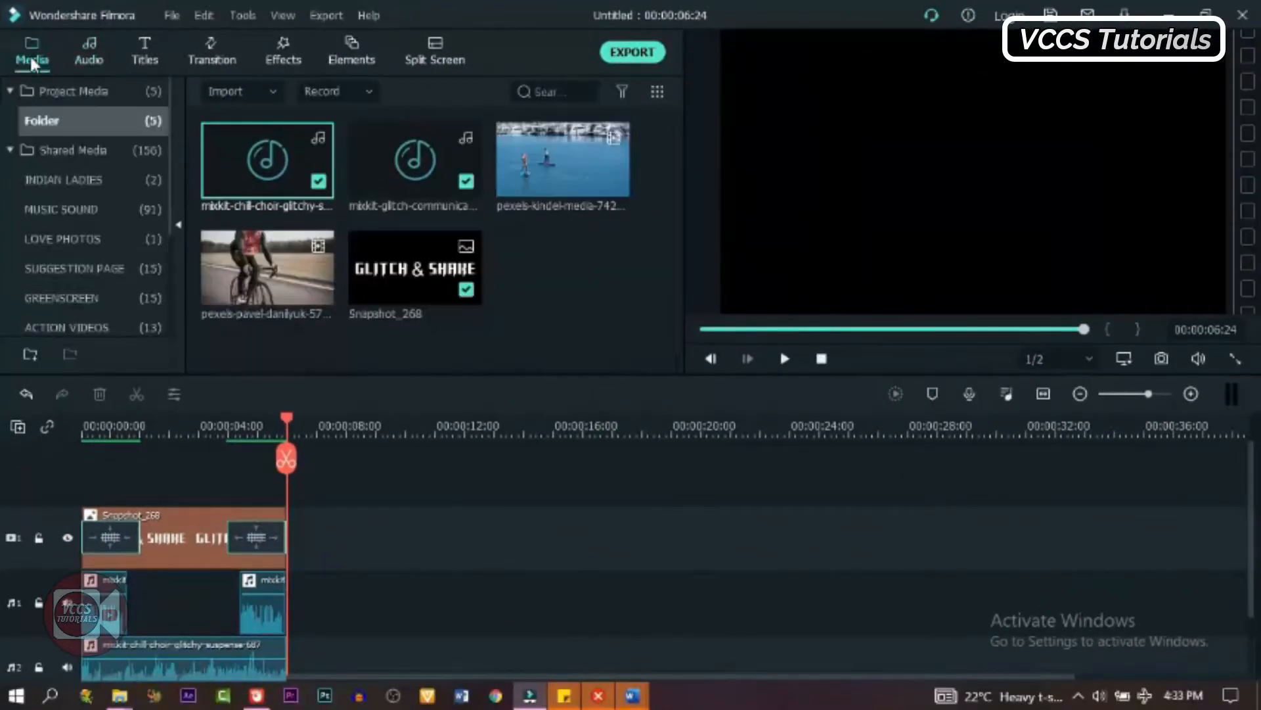
{"action": "right_click", "coordinate": [544, 285]}
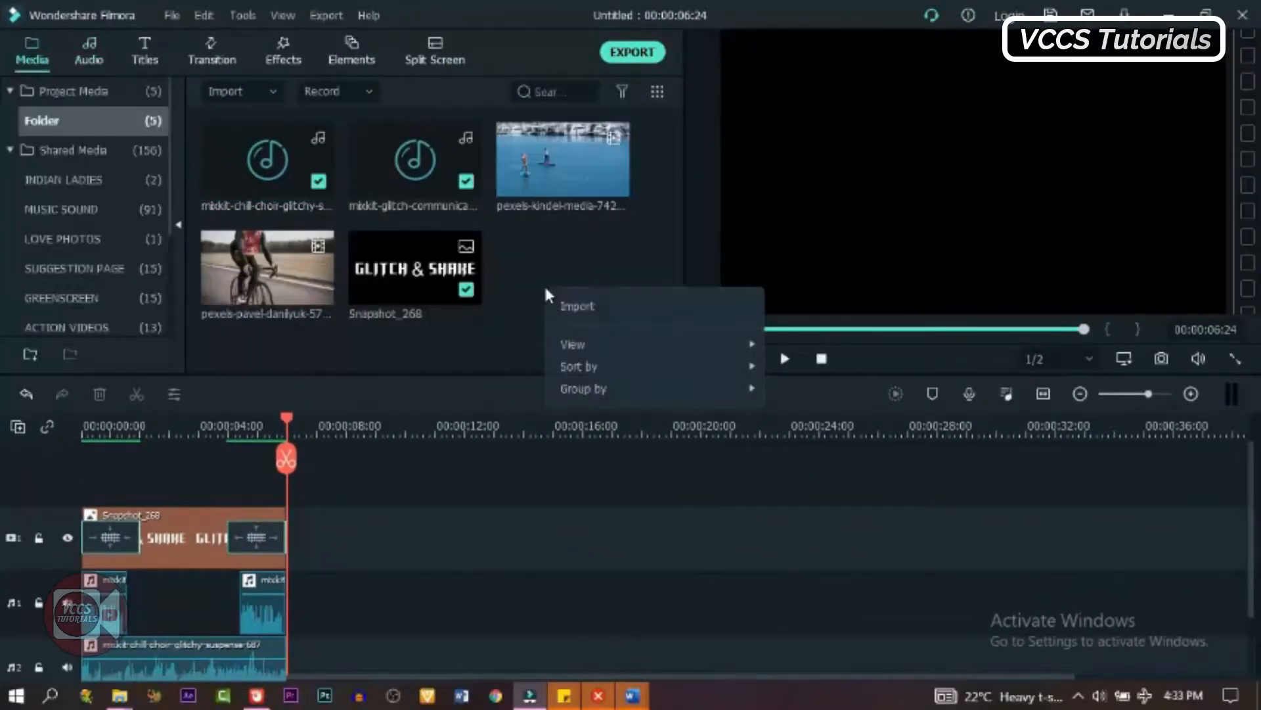
{"action": "left_click", "coordinate": [557, 308]}
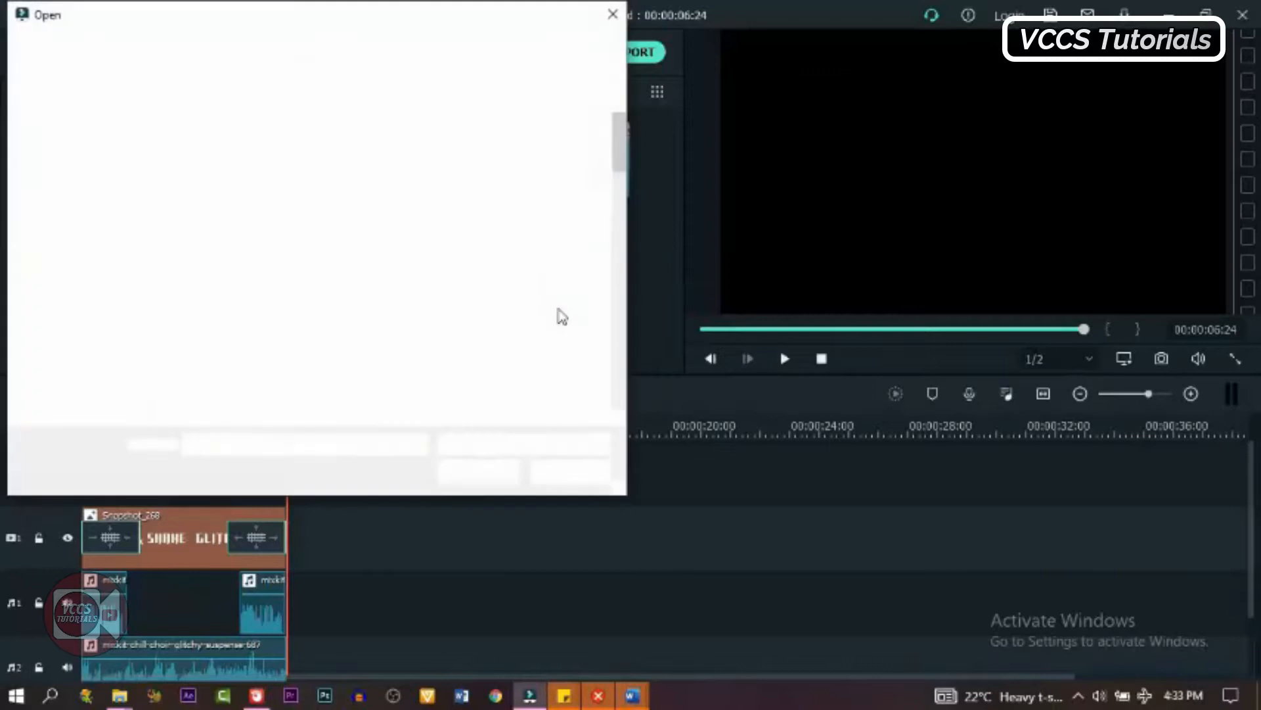
{"action": "left_click", "coordinate": [468, 468]}
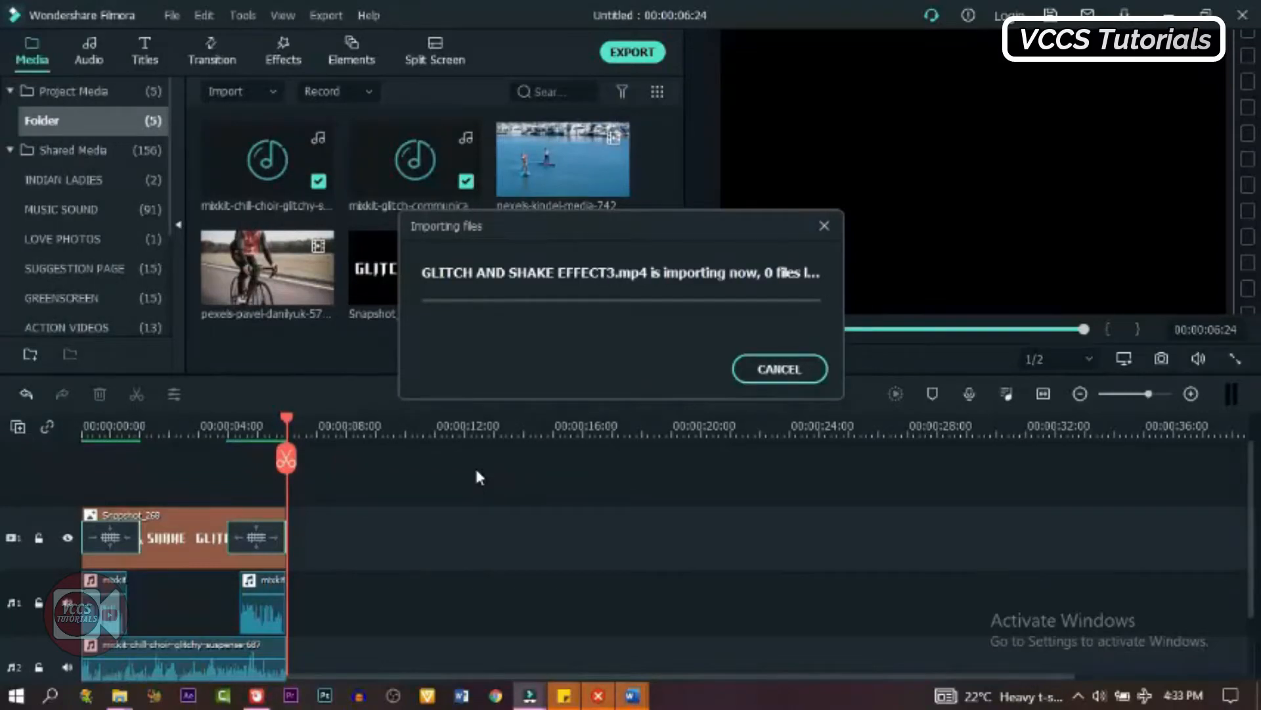
- Delete the snapshot clip and all the glitch and music audio clips from the timeline
{"action": "scroll", "coordinate": [316, 615], "scroll_direction": "down", "scroll_amount": 2}
{"action": "left_click_drag", "start_coordinate": [314, 617], "coordinate": [171, 463]}
{"action": "left_click", "coordinate": [100, 394]}
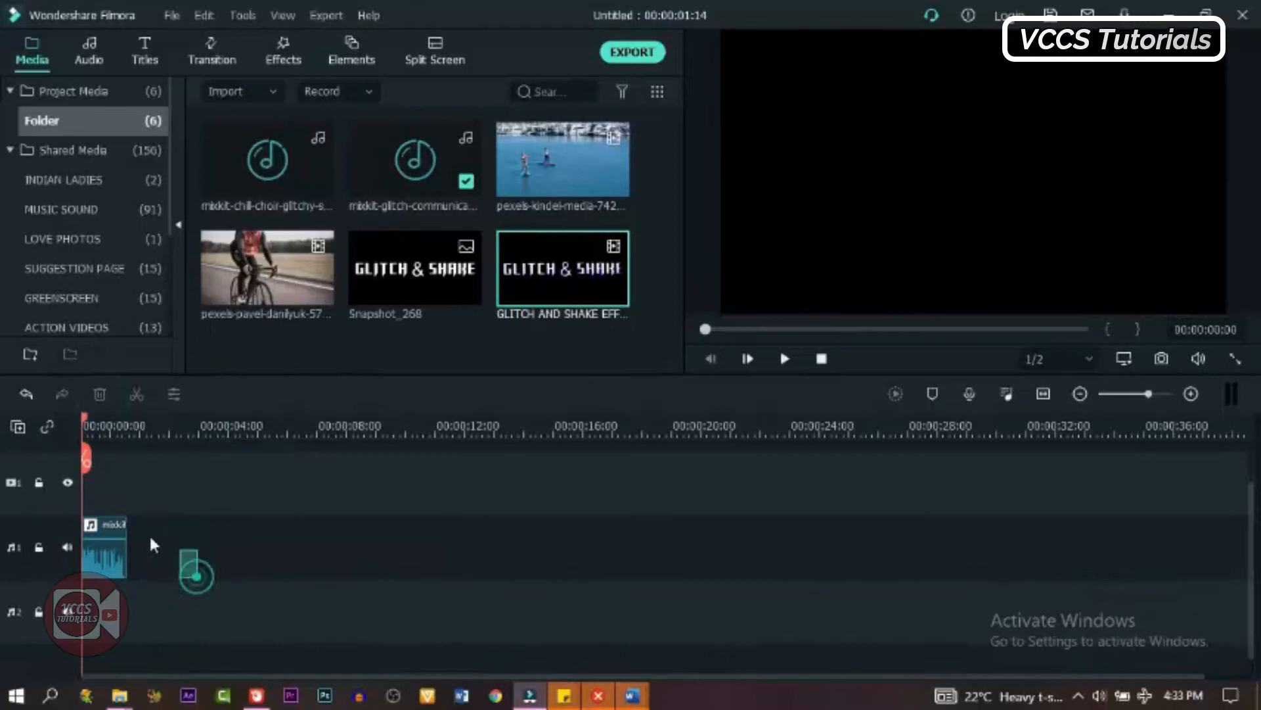
{"action": "left_click", "coordinate": [108, 548]}
{"action": "left_click", "coordinate": [100, 397]}
- Place GLITCH AND SHAKE EFFECT3 at the start of video track 2, play it, and put the pexels-kindel-media clip beneath it on track 1
{"action": "left_click_drag", "start_coordinate": [583, 270], "coordinate": [209, 519]}
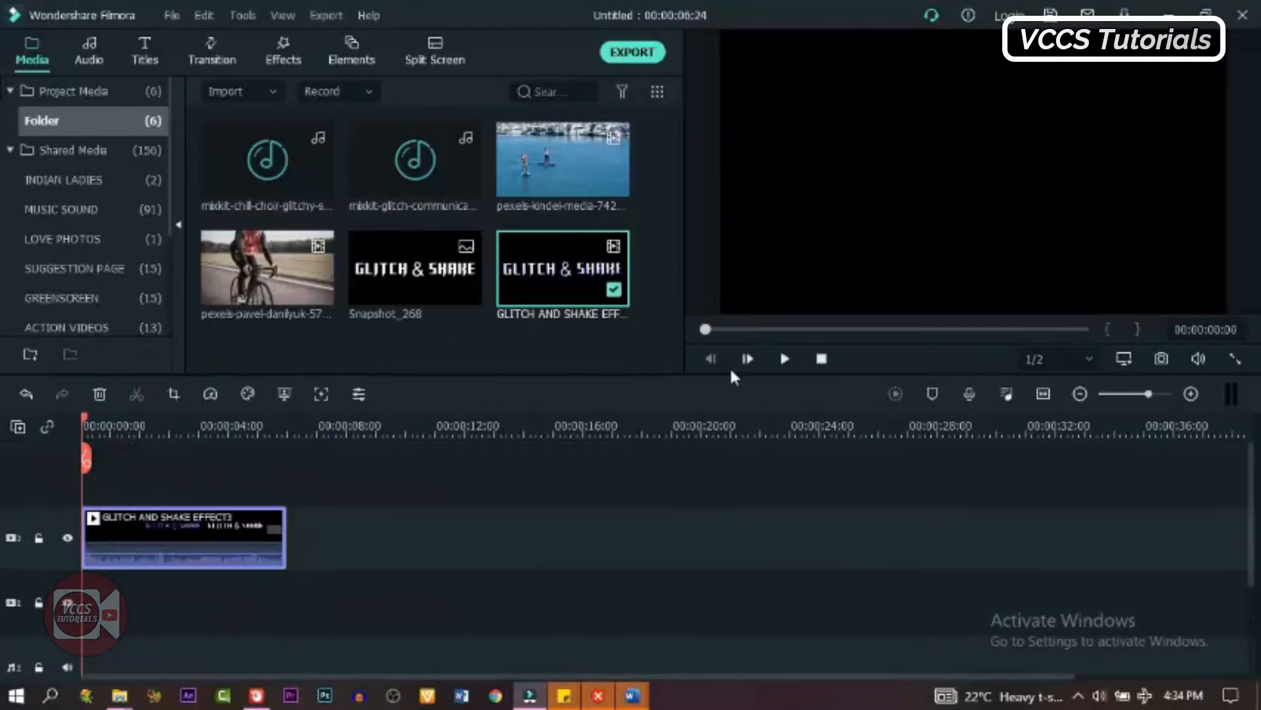
{"action": "left_click", "coordinate": [786, 360]}
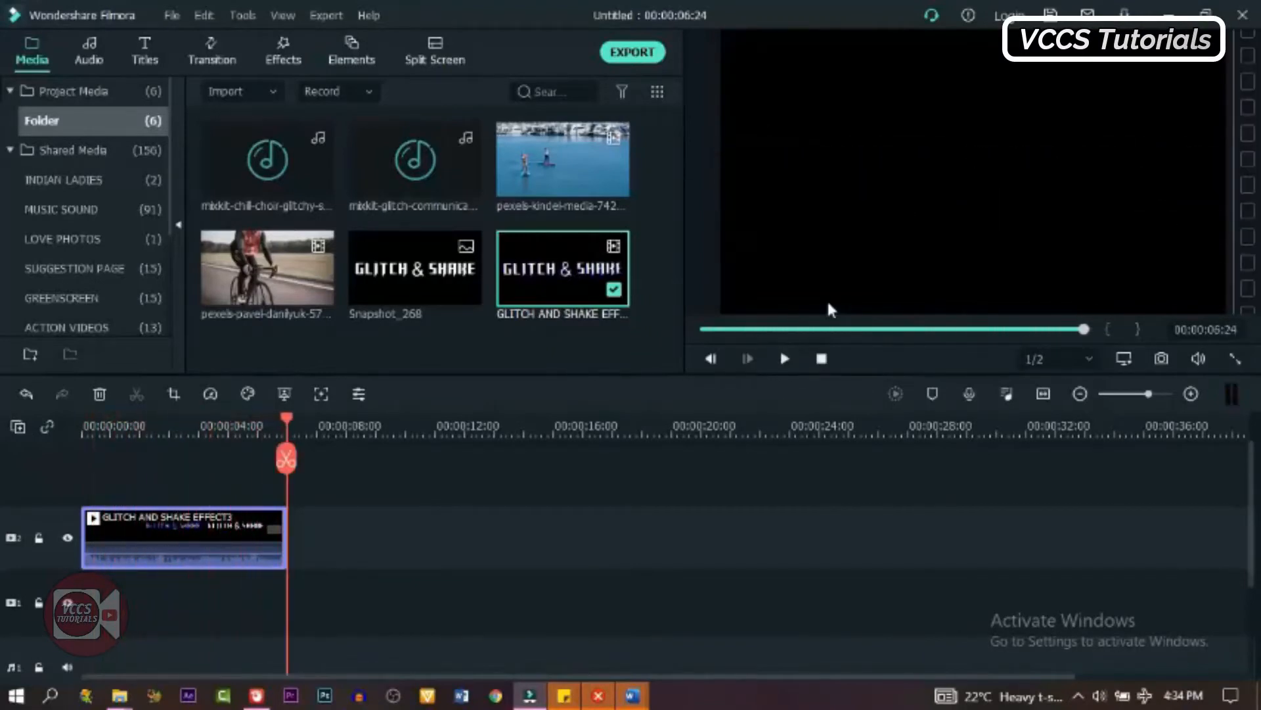
{"action": "left_click_drag", "start_coordinate": [620, 163], "coordinate": [294, 582]}
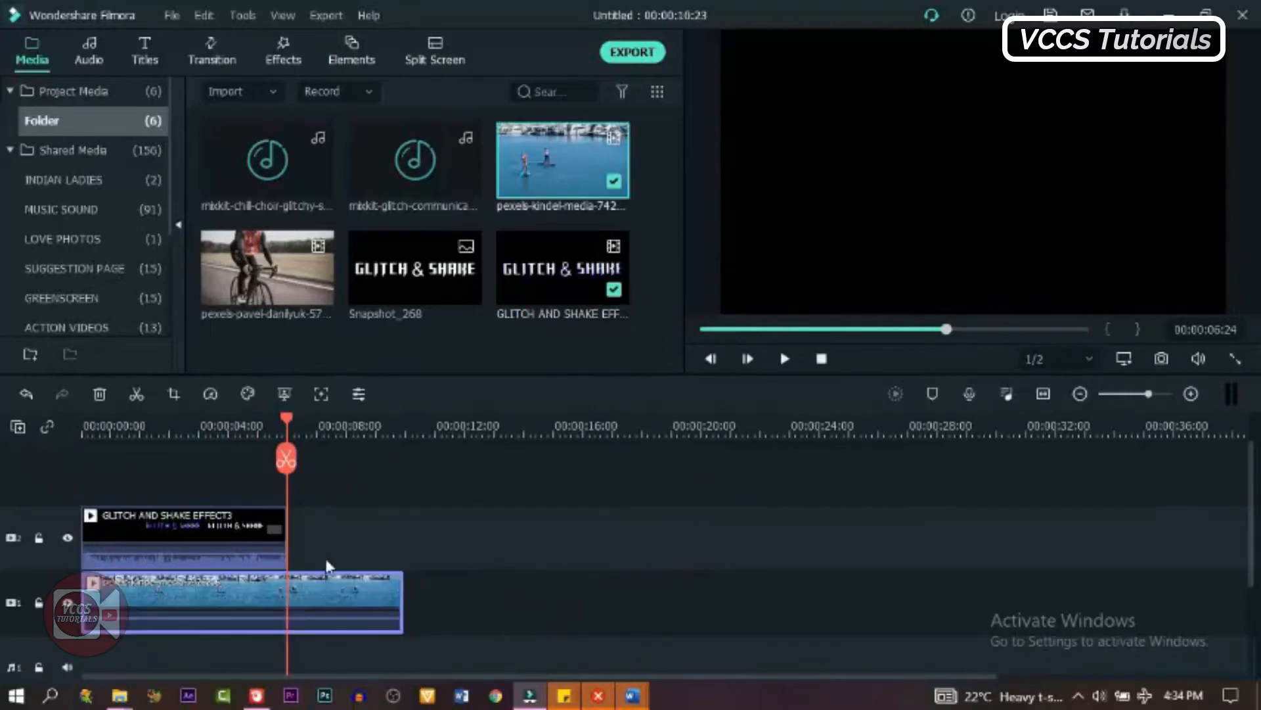
- Set the GLITCH AND SHAKE EFFECT3 clip's blending mode to Screen and play it over the paddleboard video
{"action": "left_click", "coordinate": [180, 424]}
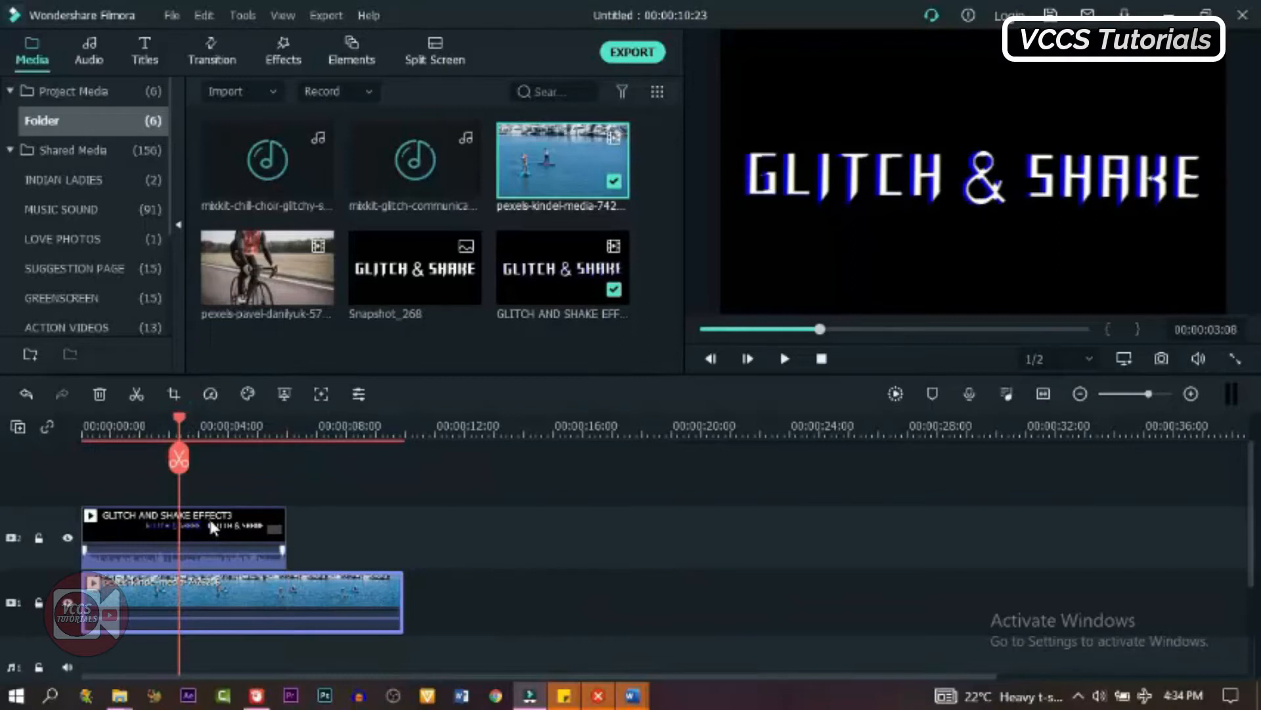
{"action": "double_click", "coordinate": [210, 526]}
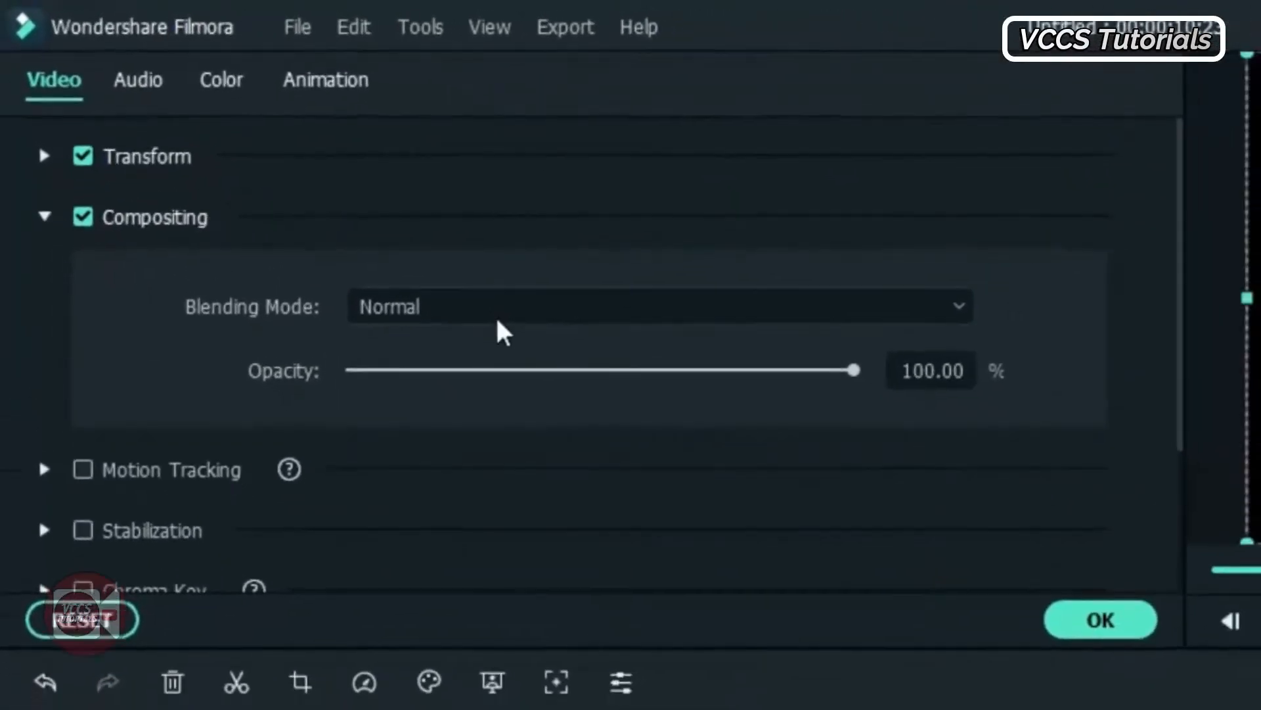
{"action": "left_click", "coordinate": [526, 318]}
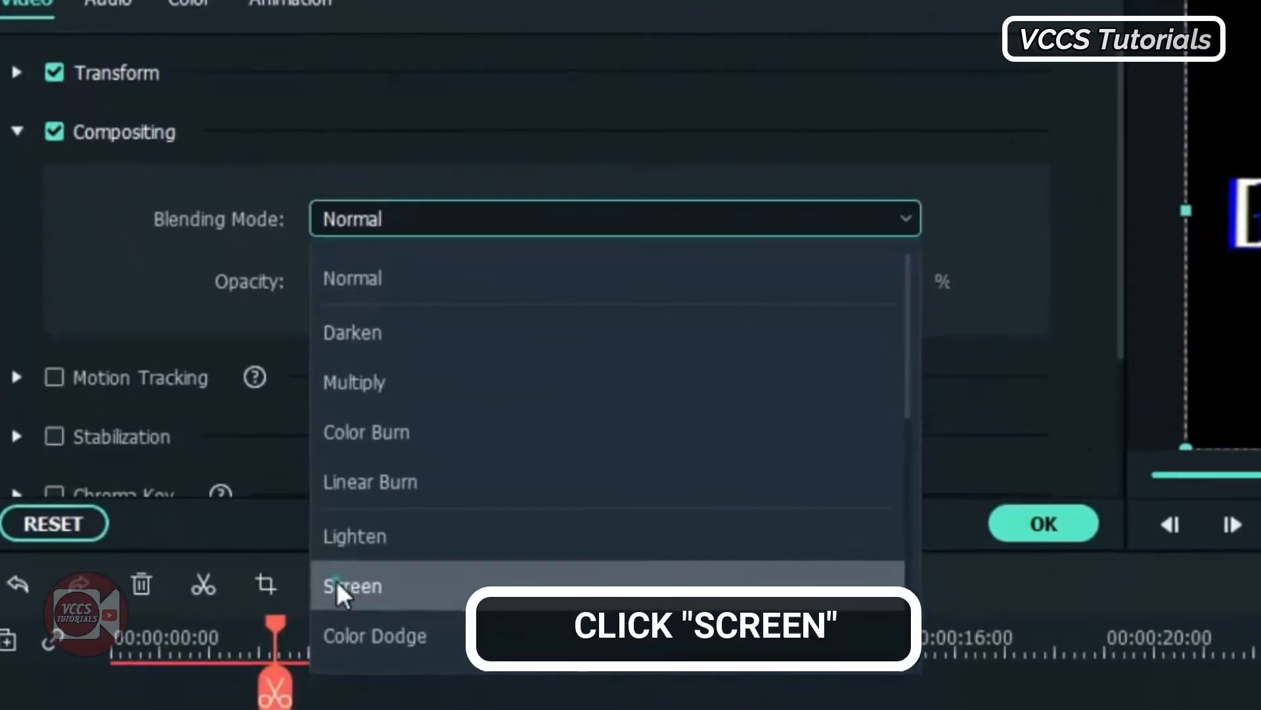
{"action": "left_click", "coordinate": [340, 593]}
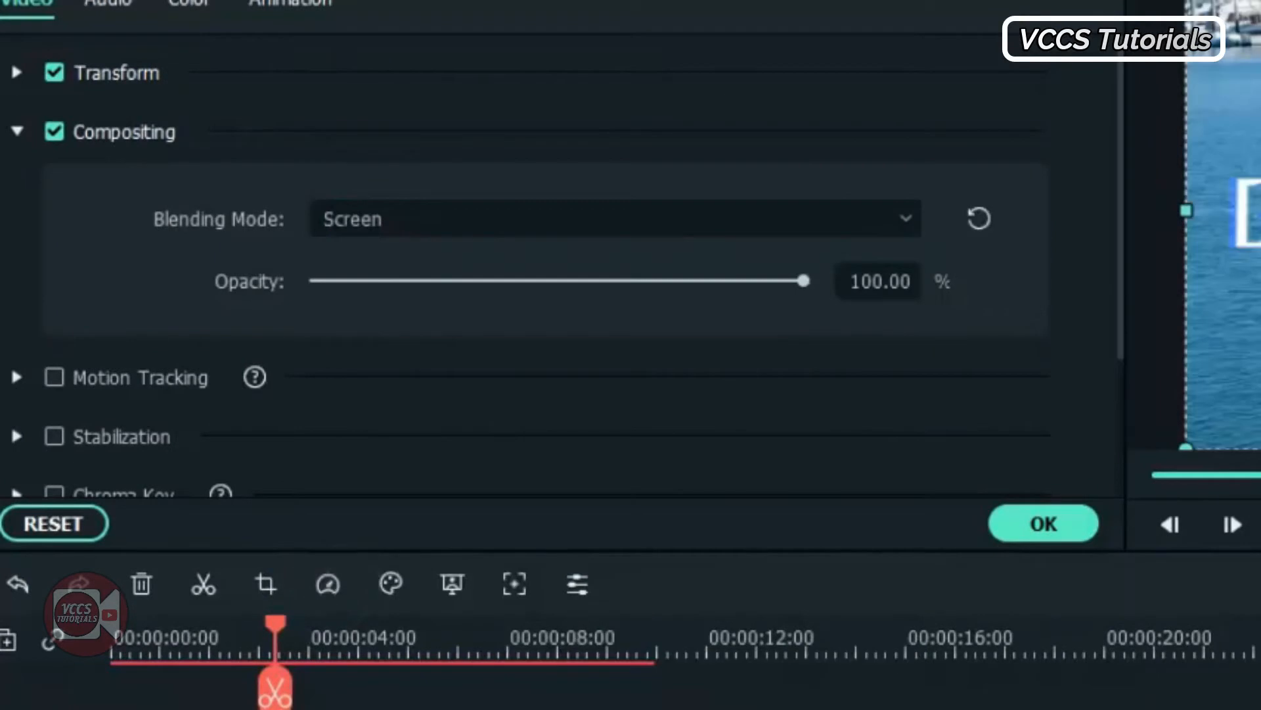
{"action": "key", "text": "space"}
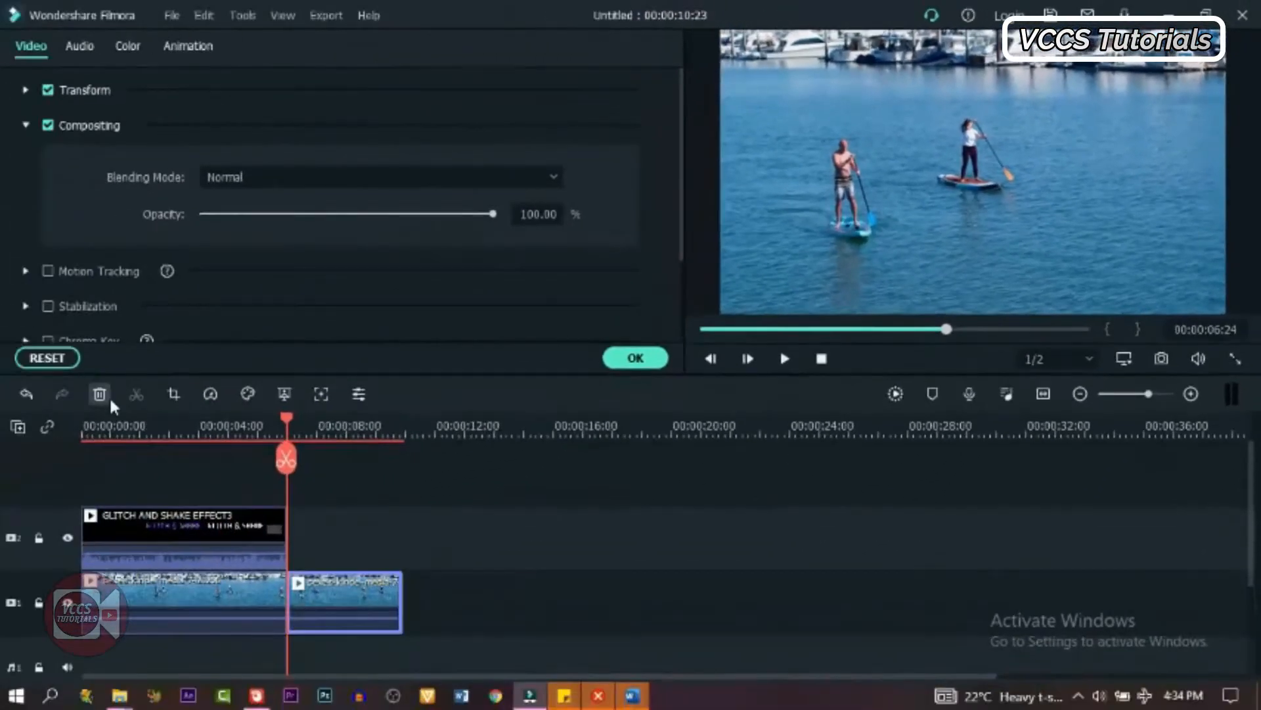
- Remove the part of the paddleboard clip beyond 00:00:06:24, play the composite from the start, and close the clip settings
{"action": "left_click", "coordinate": [101, 392]}
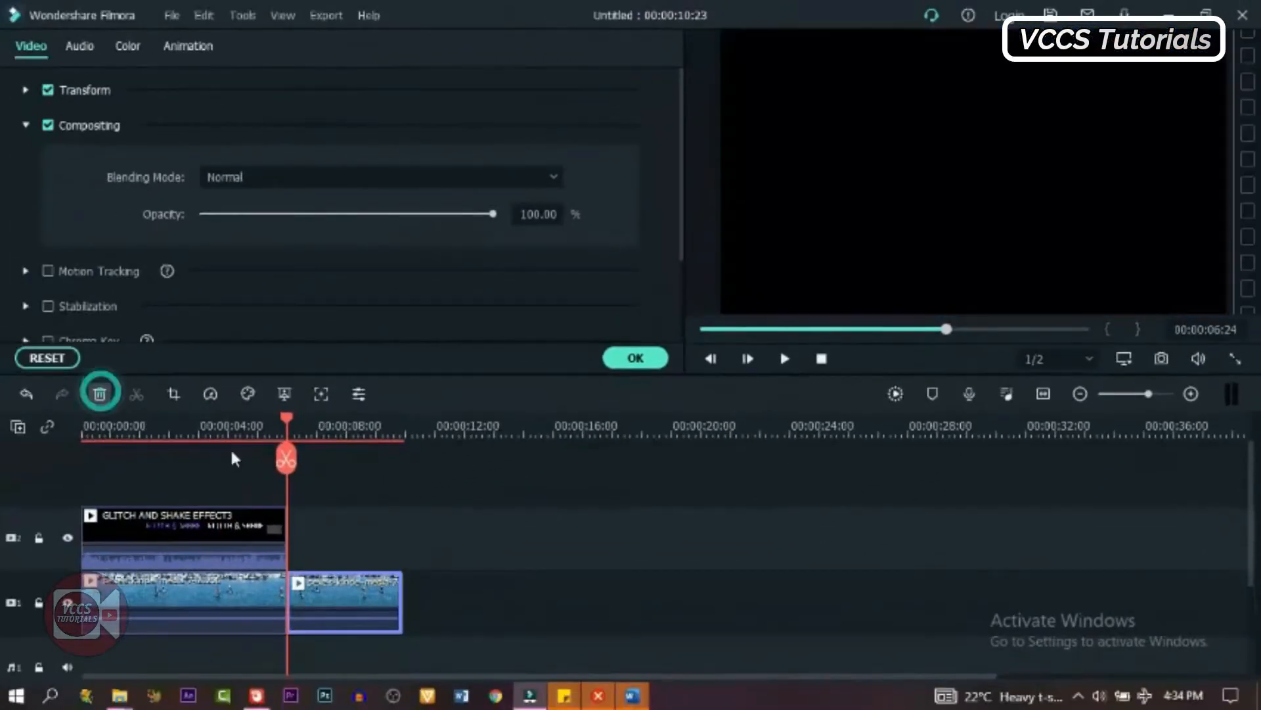
{"action": "left_click_drag", "start_coordinate": [287, 418], "coordinate": [75, 455]}
{"action": "left_click", "coordinate": [785, 359]}
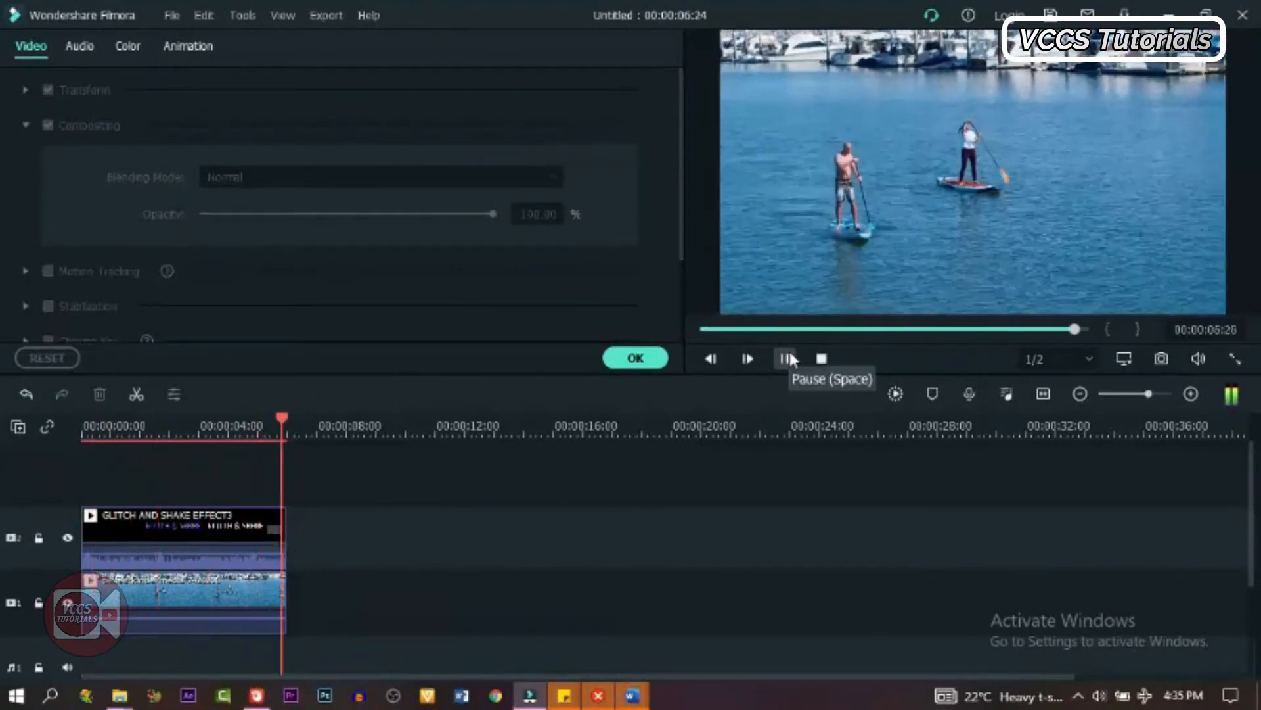
{"action": "left_click", "coordinate": [635, 358]}
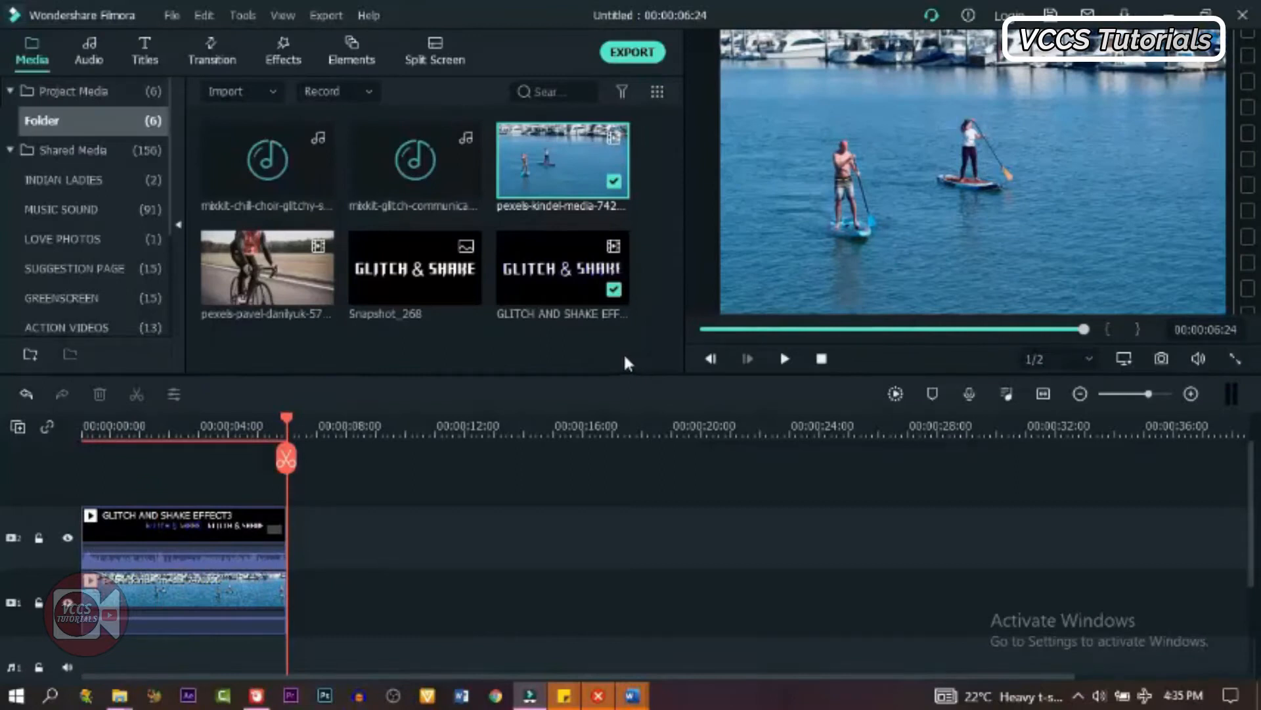
- Clear the timeline and place the pexels-pavel-danilyuk video at the start of track 2, keeping the 1920 x 1080 25fps project settings
{"action": "left_click", "coordinate": [211, 586]}
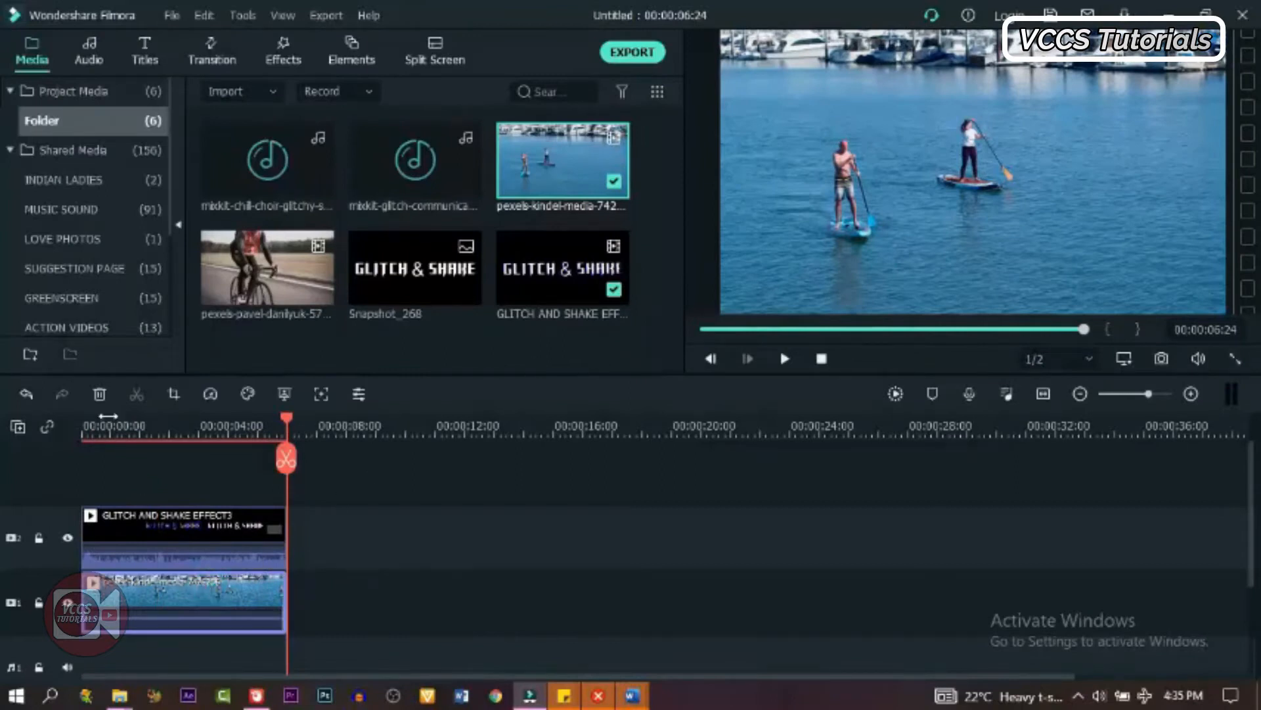
{"action": "left_click", "coordinate": [99, 393]}
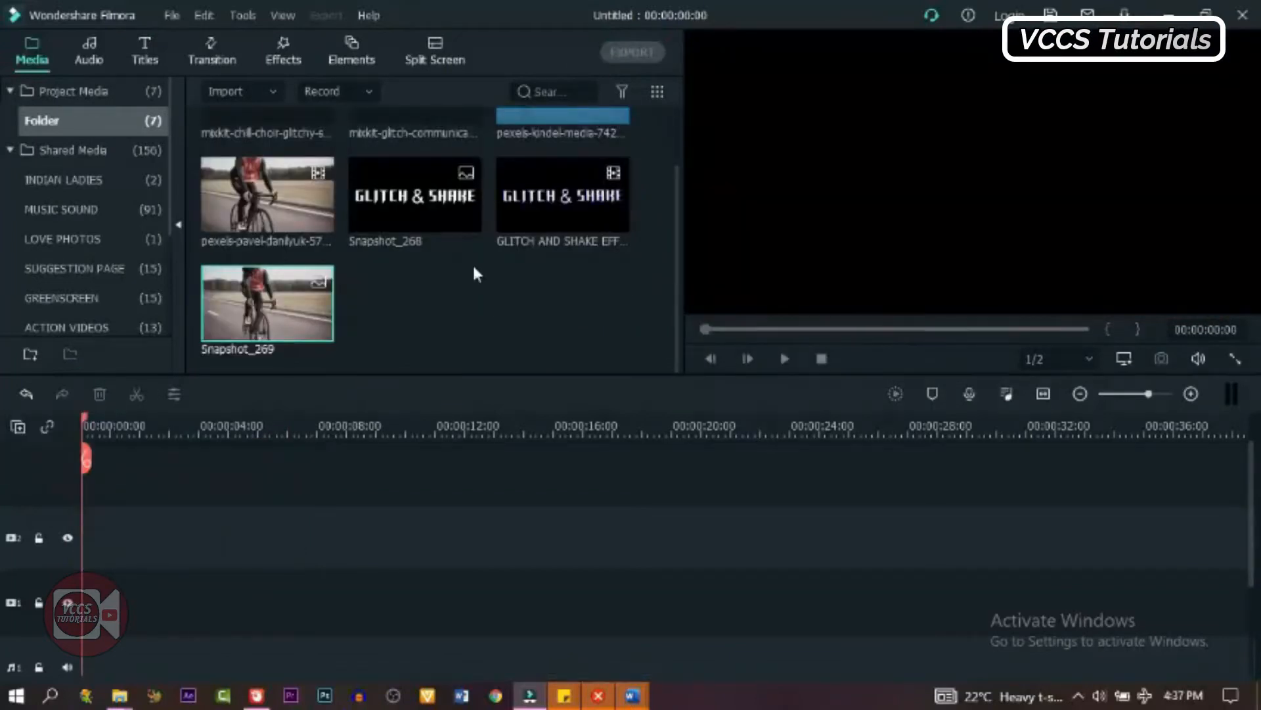
{"action": "mouse_move", "coordinate": [301, 197]}
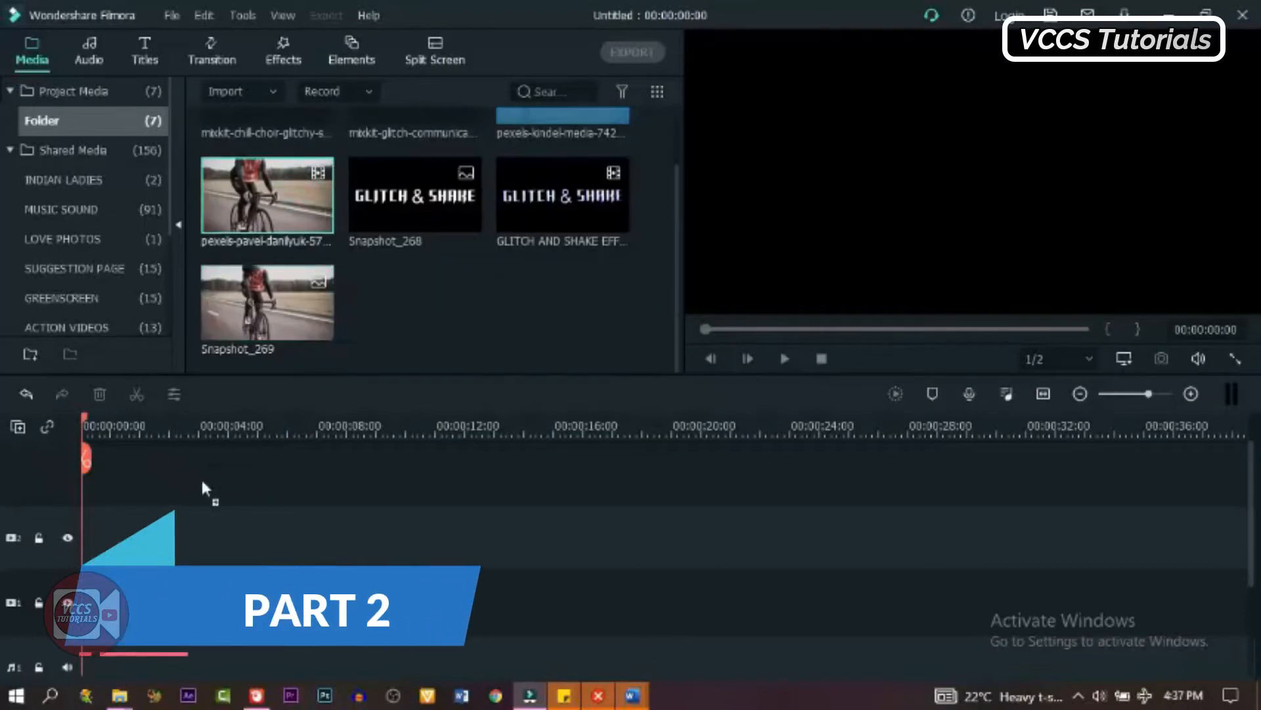
{"action": "left_click_drag", "start_coordinate": [203, 482], "coordinate": [90, 525]}
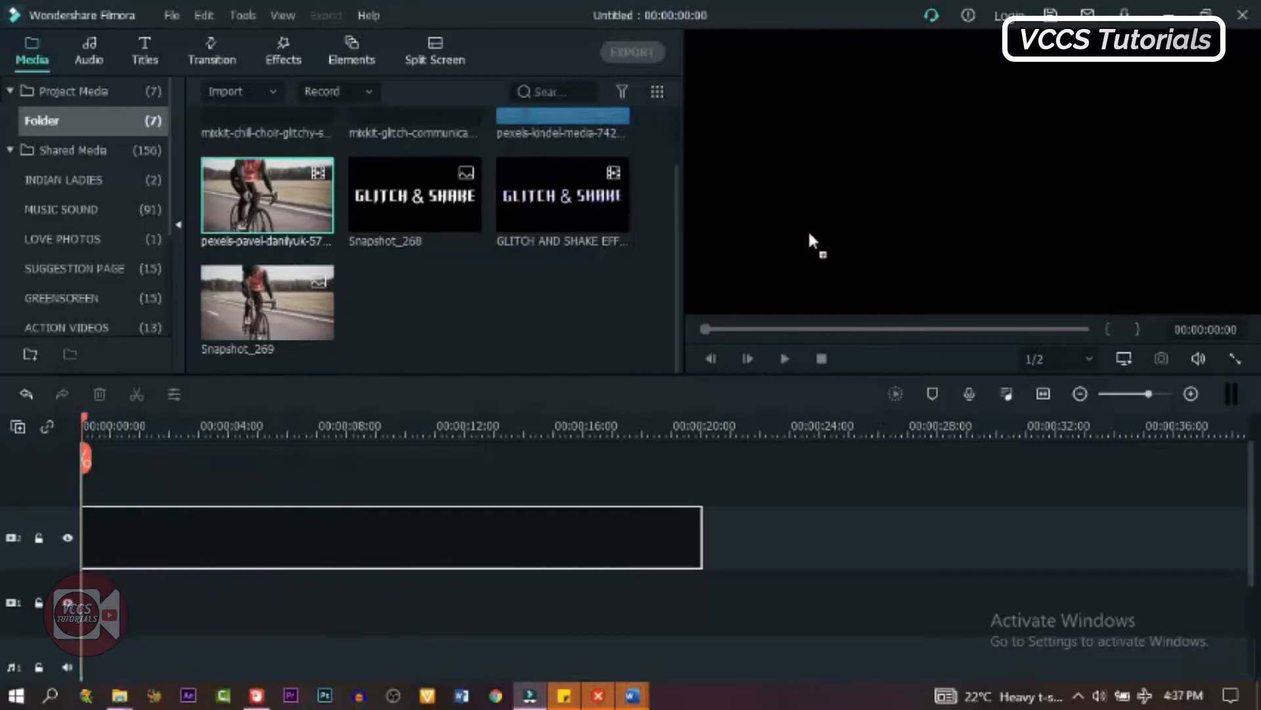
{"action": "left_click_drag", "start_coordinate": [810, 234], "coordinate": [810, 234]}
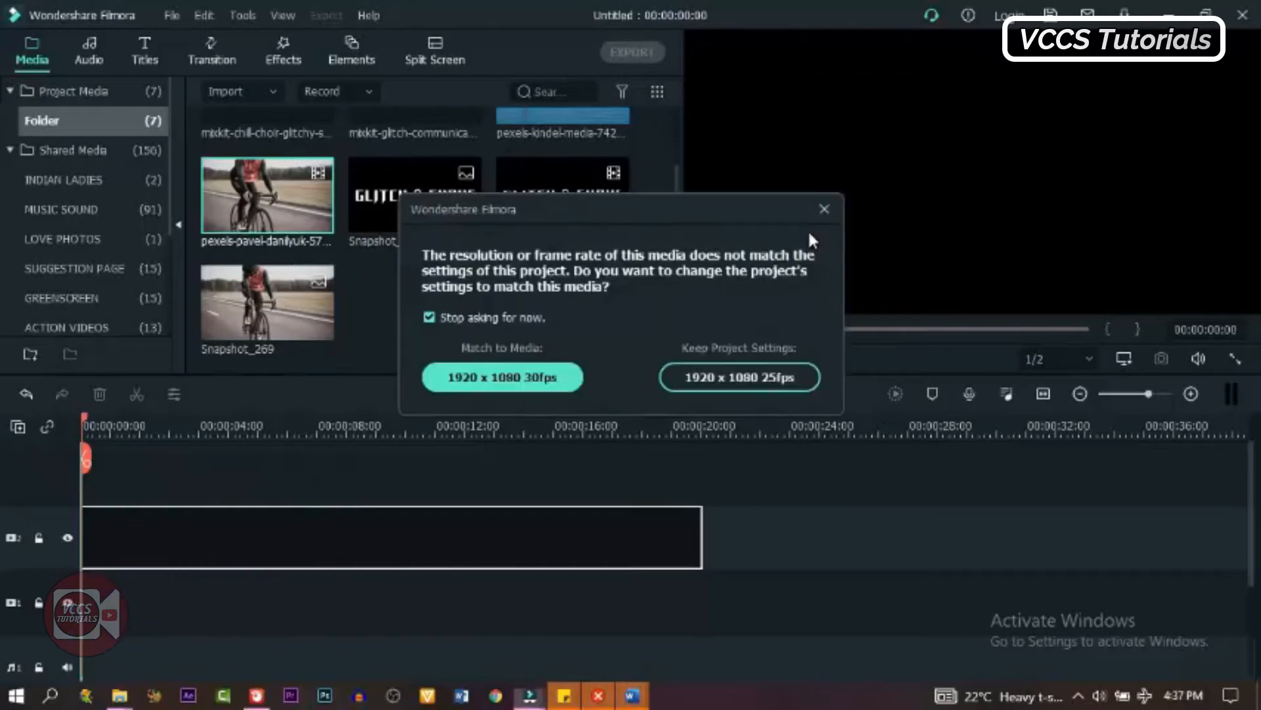
{"action": "left_click", "coordinate": [726, 380]}
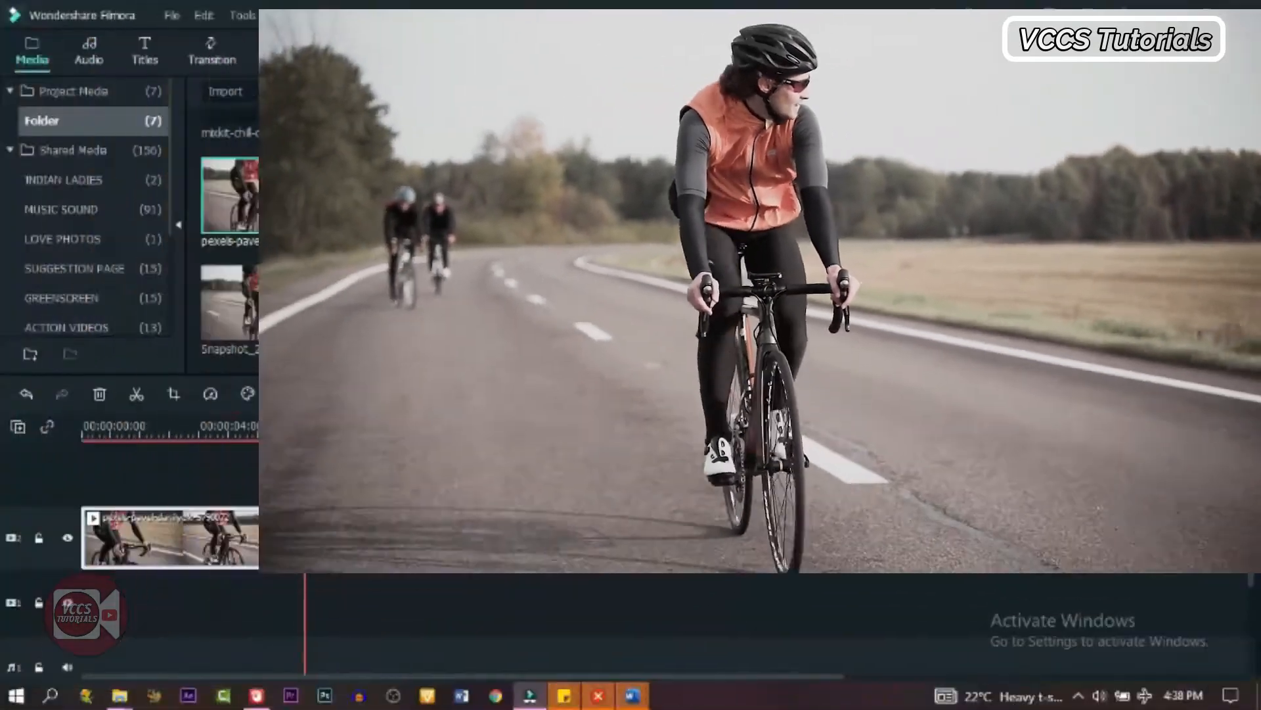
- Scrub through the cyclist clip and play it from the beginning
{"action": "left_click_drag", "start_coordinate": [305, 422], "coordinate": [335, 423]}
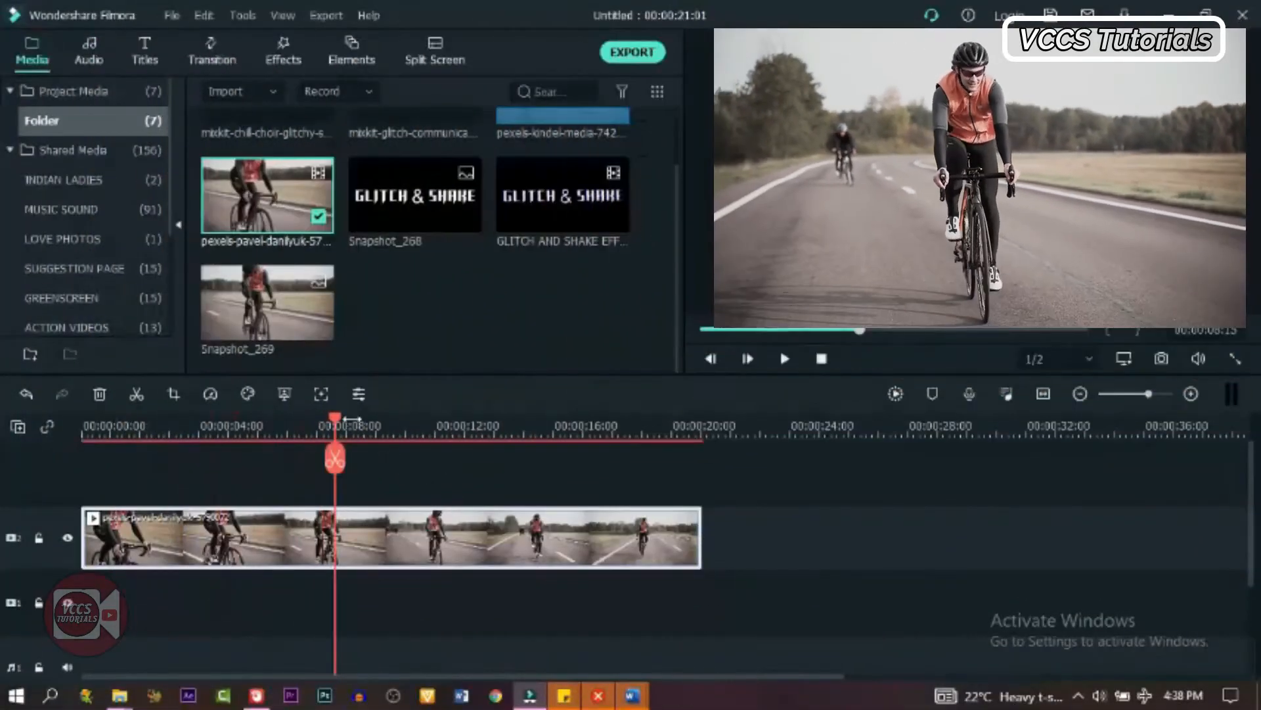
{"action": "left_click", "coordinate": [110, 462]}
{"action": "left_click", "coordinate": [782, 357]}
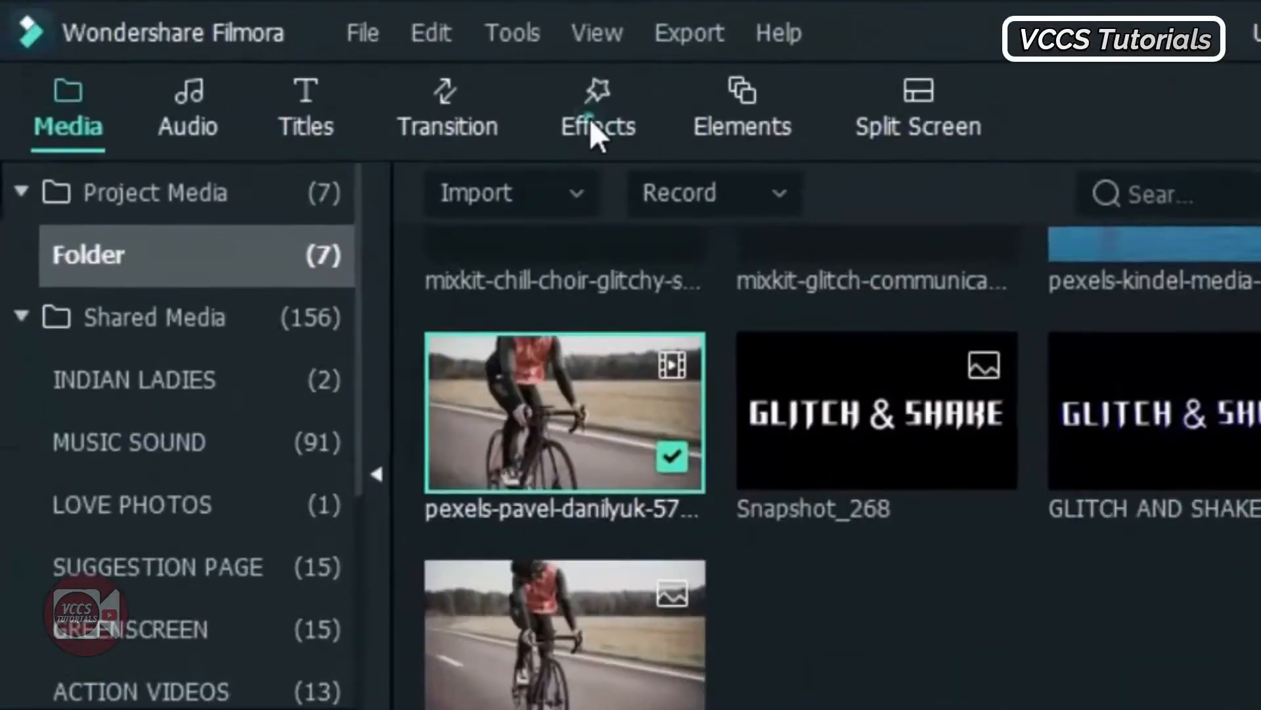
- Search the included effects for CHROMA, apply Chromatic Aberration to the cyclist clip, and play it from the start
{"action": "left_click", "coordinate": [279, 57]}
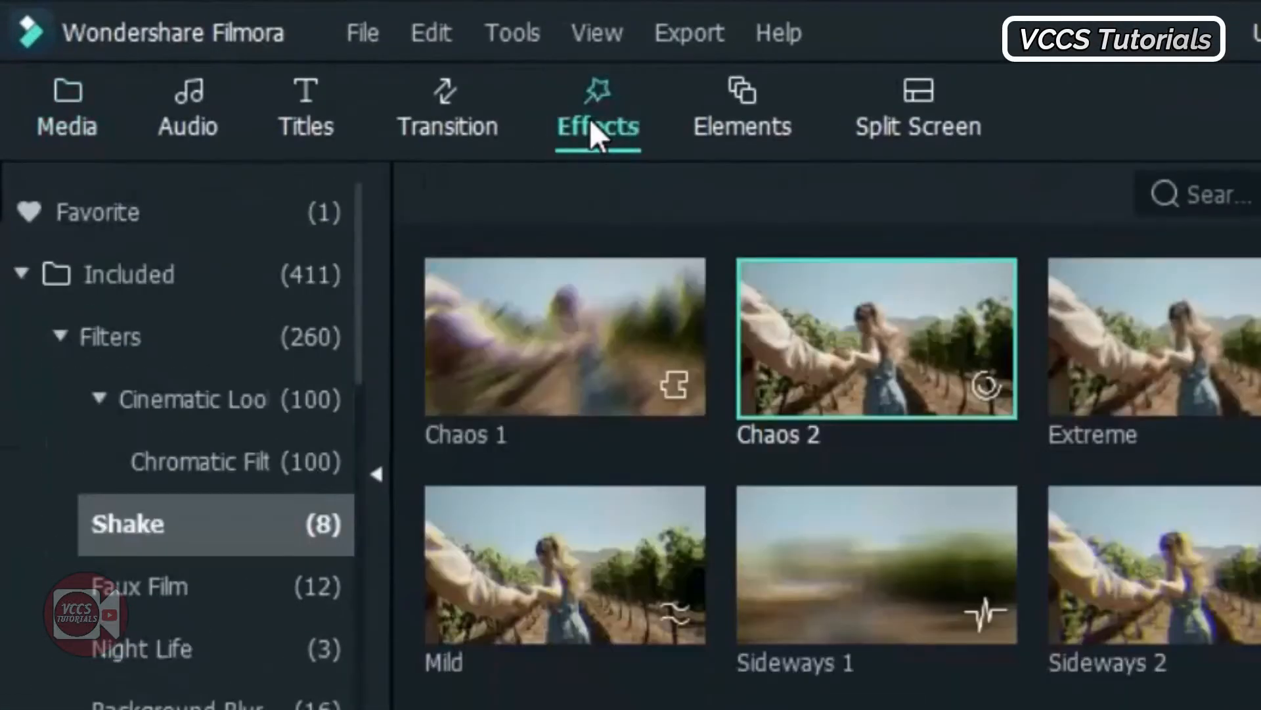
{"action": "left_click", "coordinate": [155, 269]}
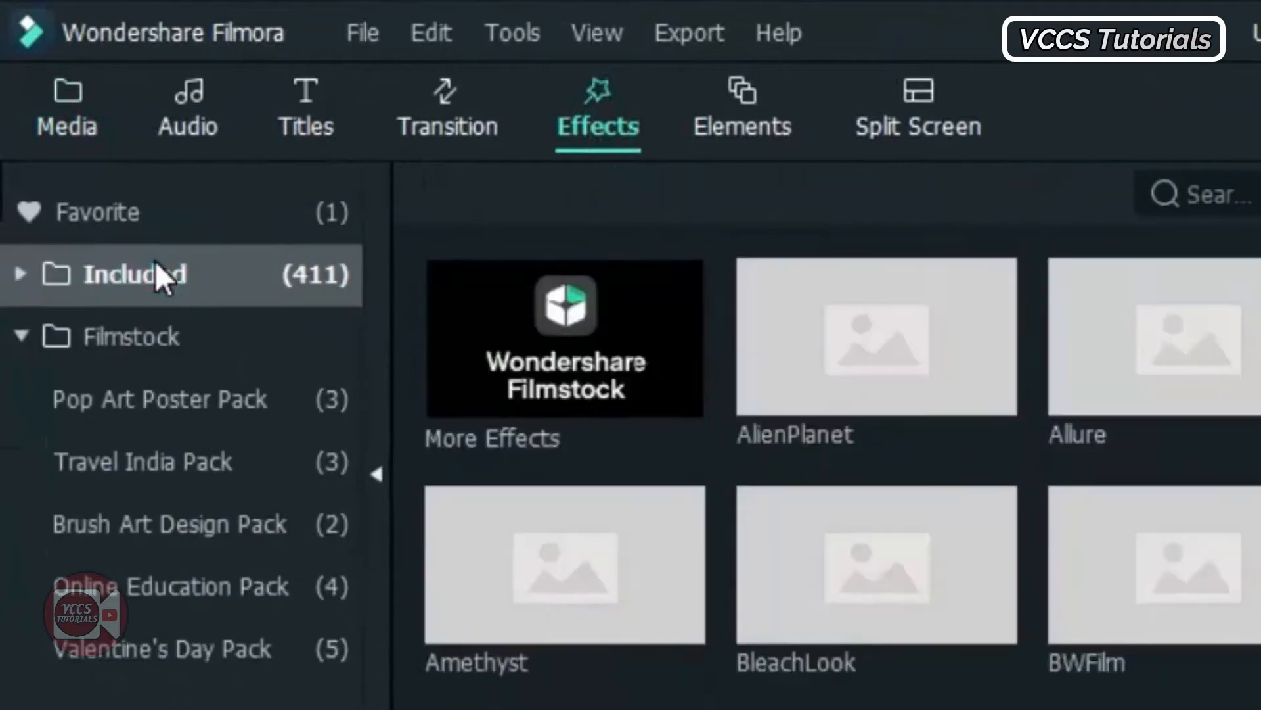
{"action": "left_click", "coordinate": [1118, 175]}
{"action": "type", "text": "CHROMT"}
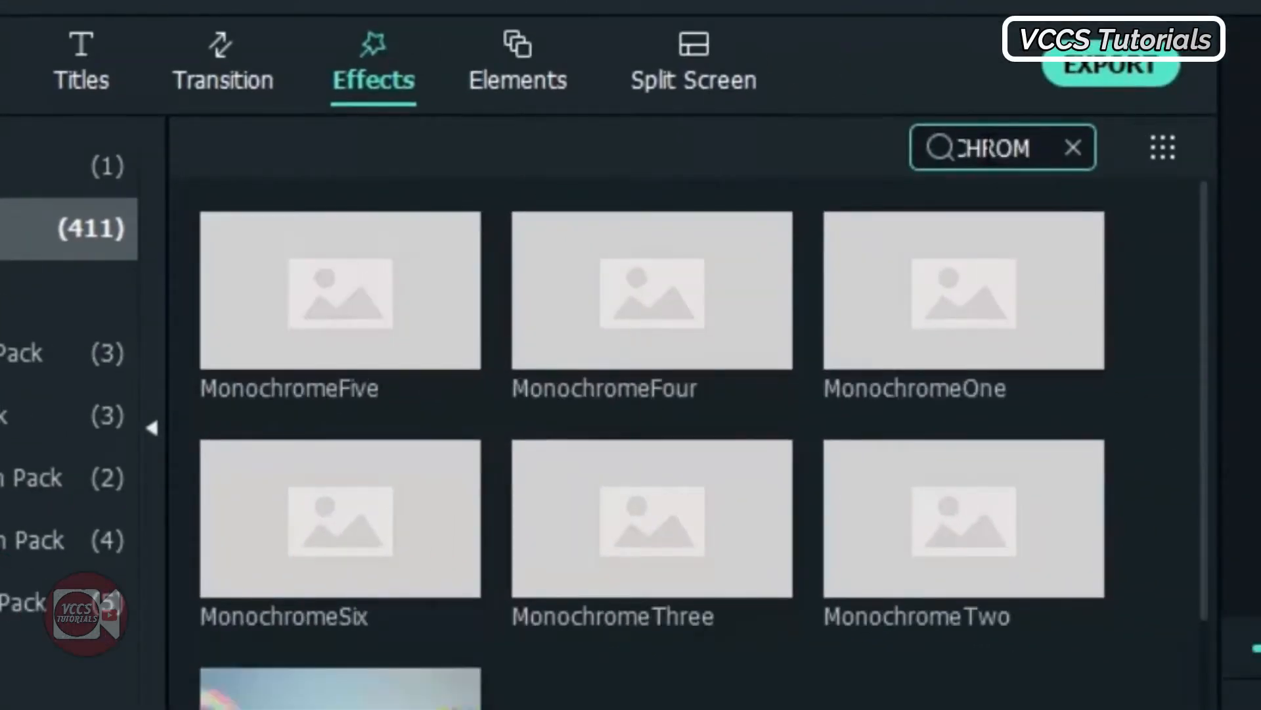
{"action": "key", "text": "BackSpace"}
{"action": "type", "text": "A"}
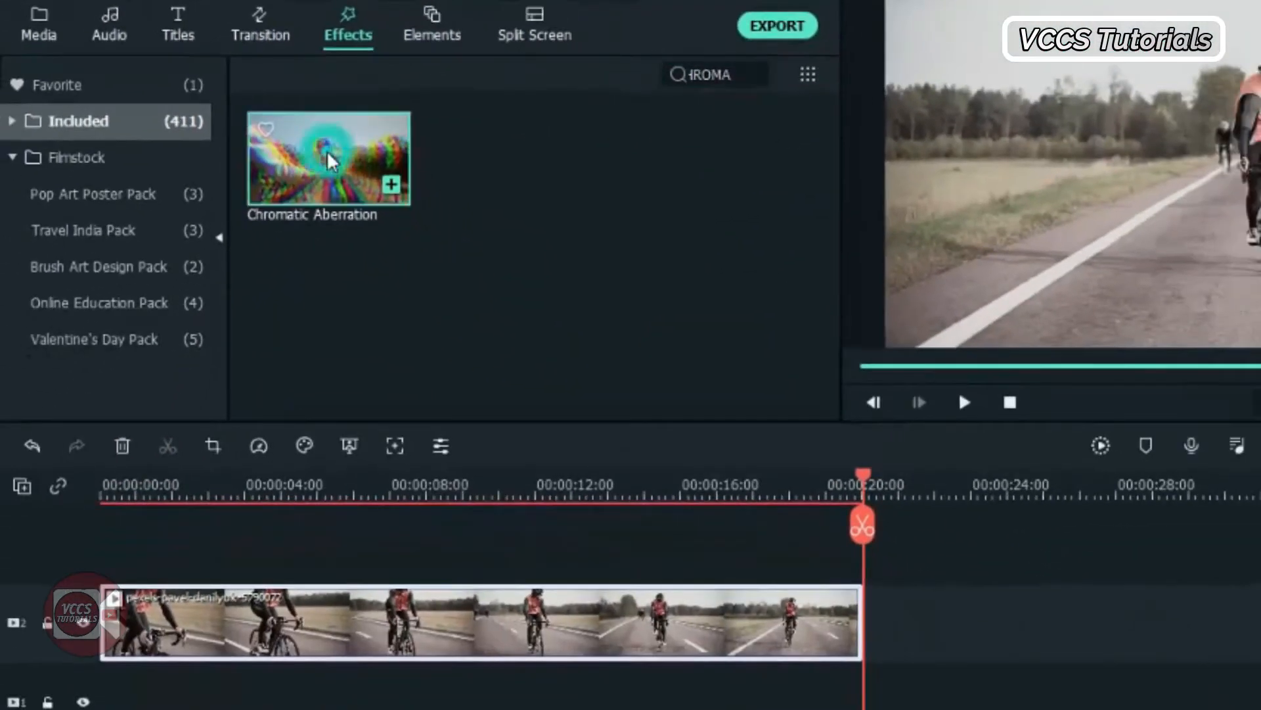
{"action": "left_click_drag", "start_coordinate": [329, 161], "coordinate": [175, 642]}
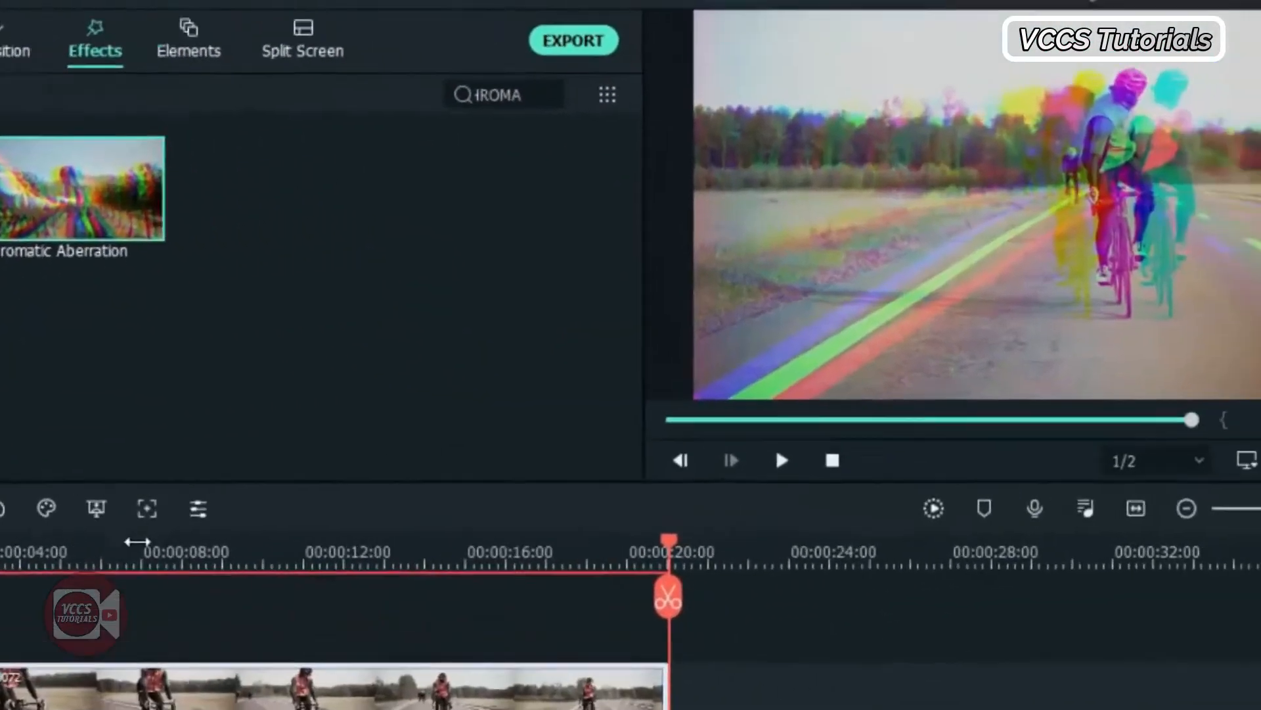
{"action": "left_click_drag", "start_coordinate": [138, 542], "coordinate": [0, 542]}
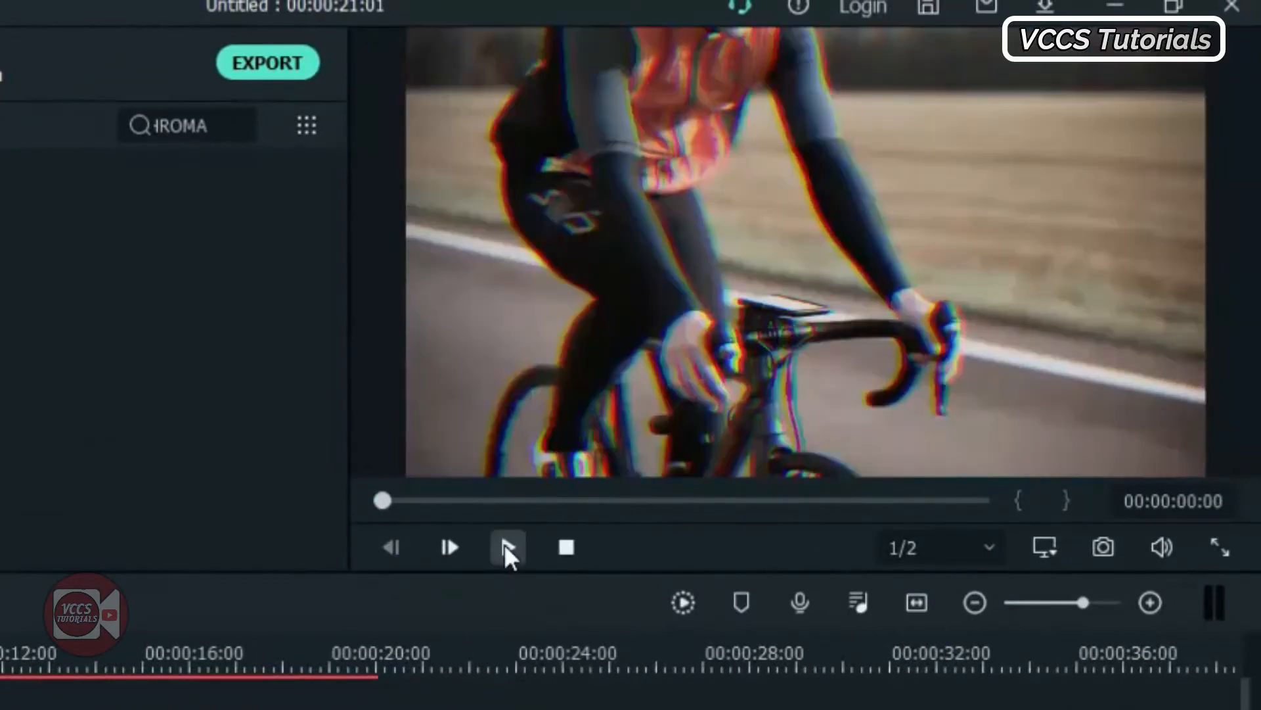
{"action": "left_click", "coordinate": [504, 546]}
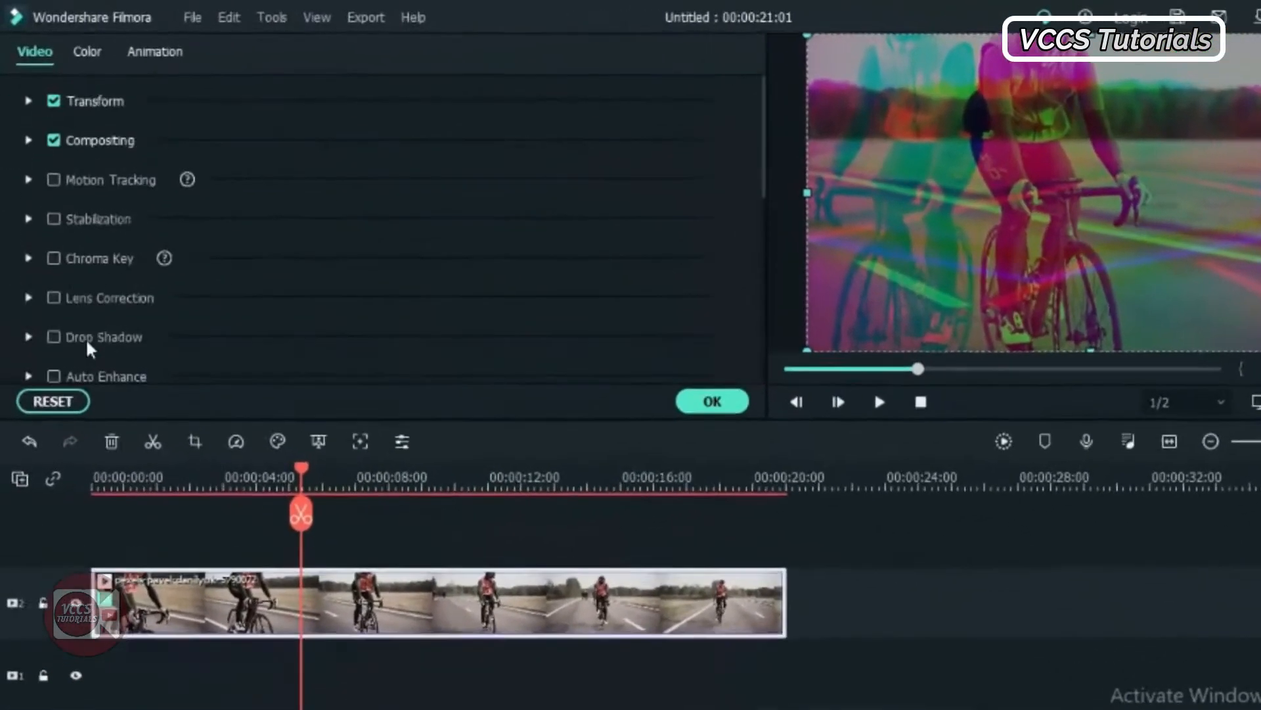
- Lower the Alpha of the cyclist clip's Chromatic Aberration effect and scrub the clip to about 00:00:06:14
{"action": "scroll", "coordinate": [79, 308], "scroll_direction": "down", "scroll_amount": 5}
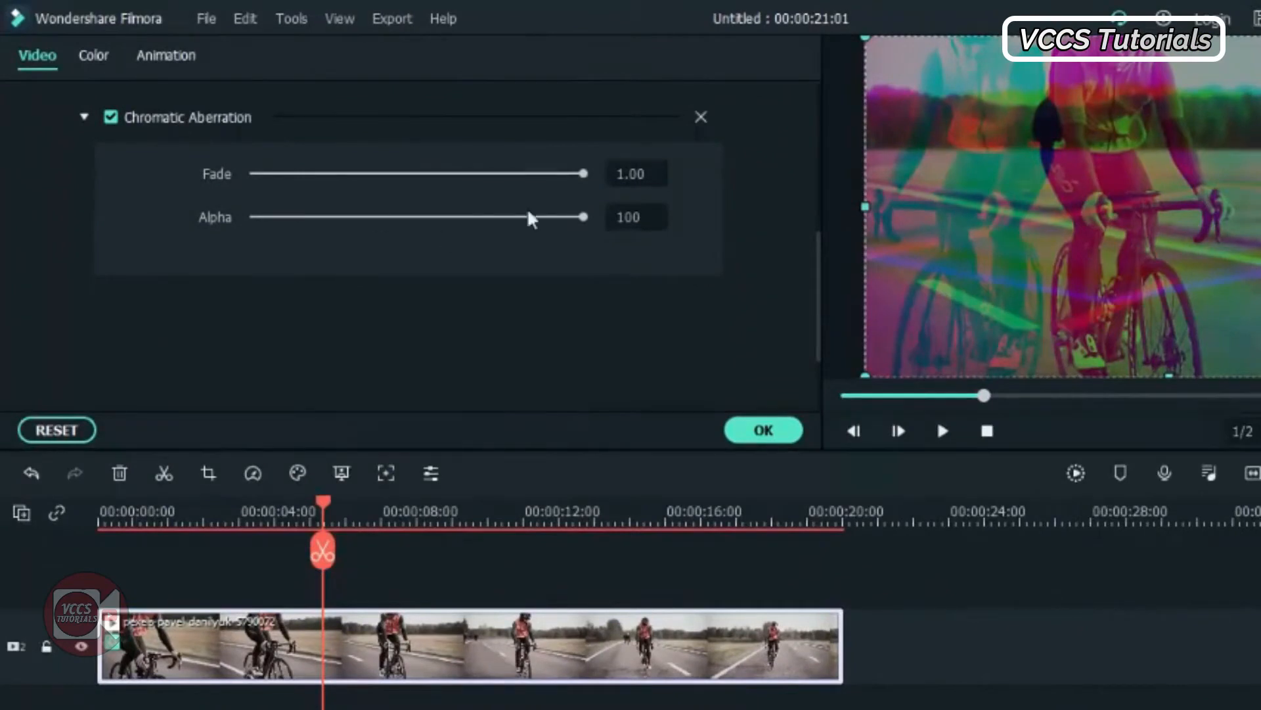
{"action": "left_click_drag", "start_coordinate": [577, 219], "coordinate": [537, 223]}
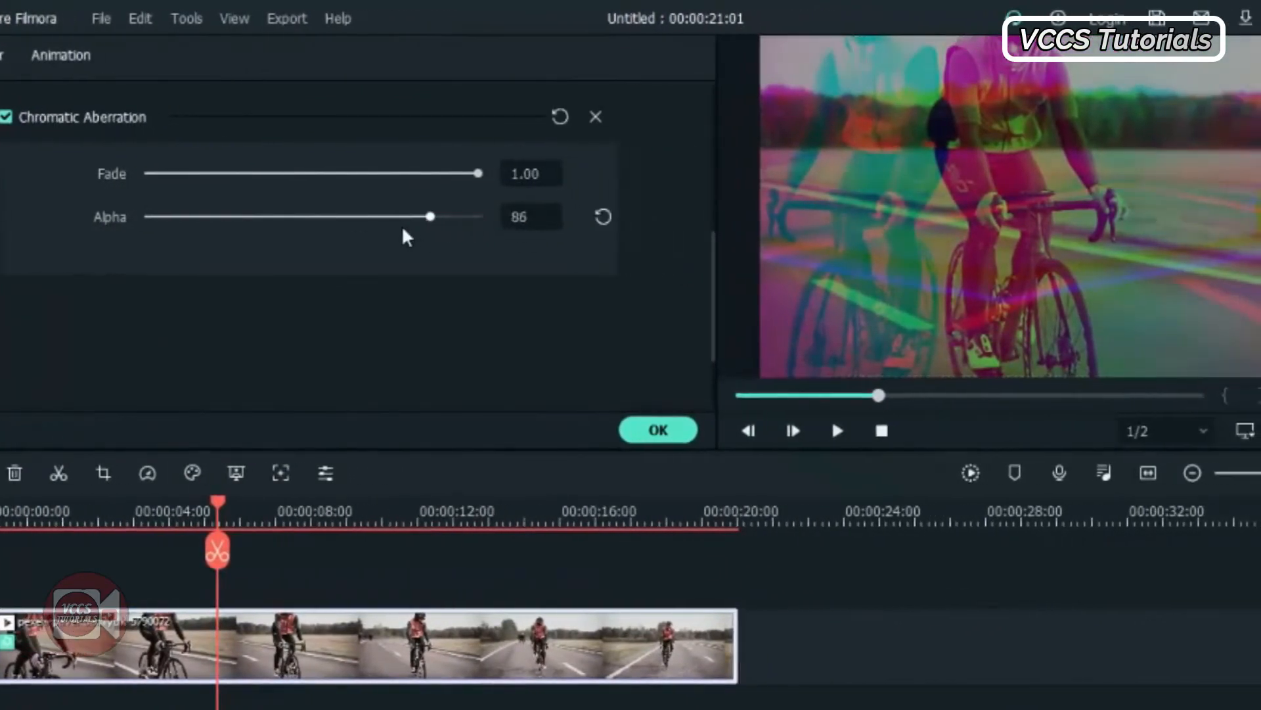
{"action": "left_click_drag", "start_coordinate": [403, 230], "coordinate": [360, 230]}
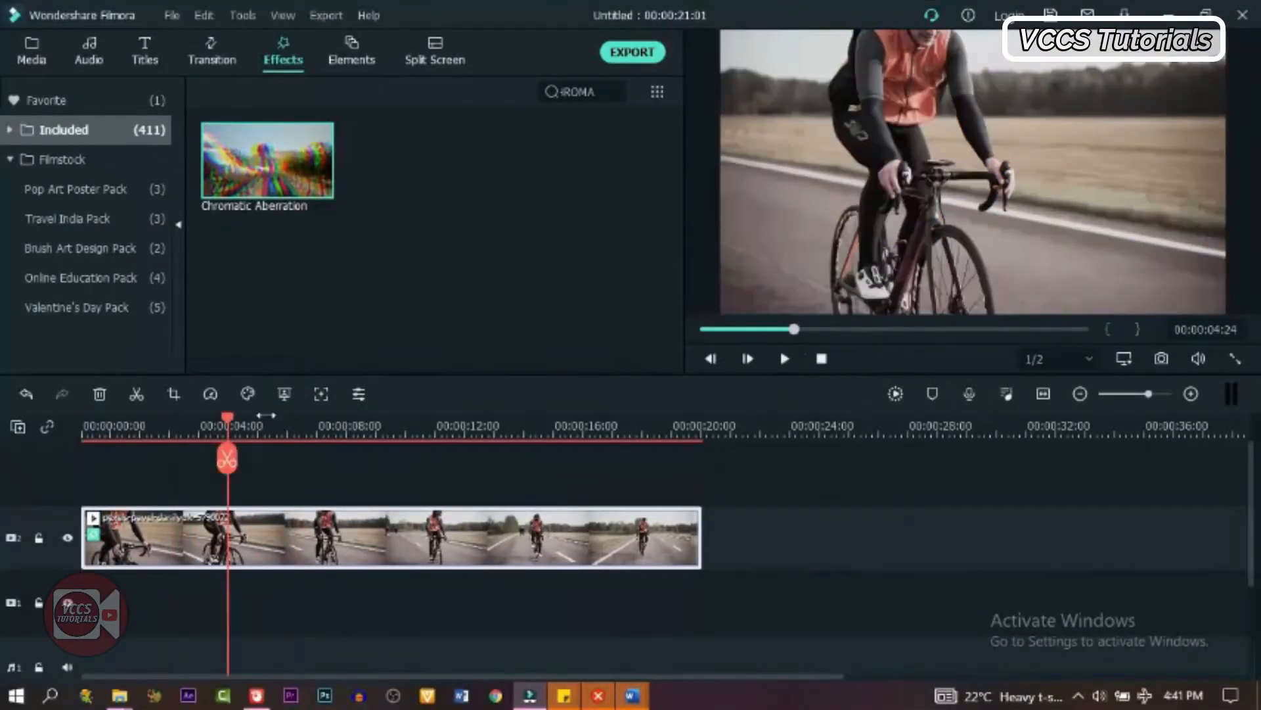
{"action": "left_click_drag", "start_coordinate": [284, 421], "coordinate": [289, 426]}
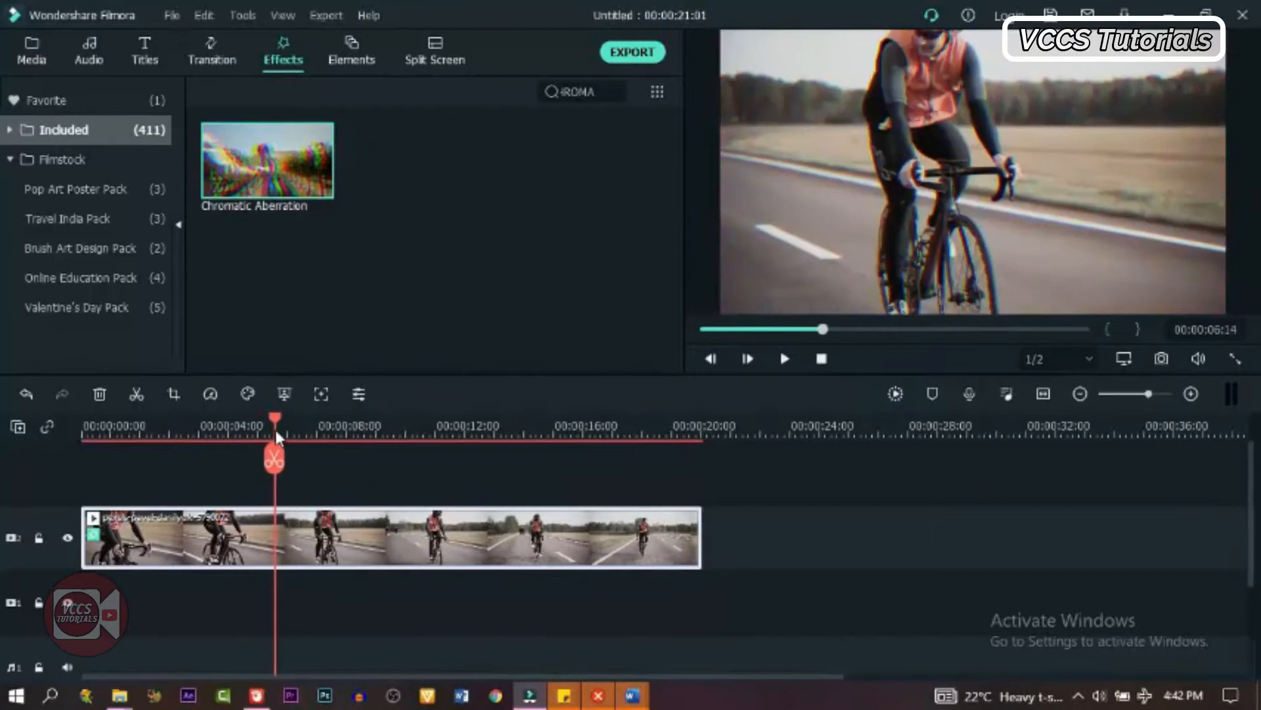
- Clear the effects search, add the Chaos 2 Shake filter above the cyclist clip at 00:00:06:14, and play it
{"action": "left_click", "coordinate": [614, 91]}
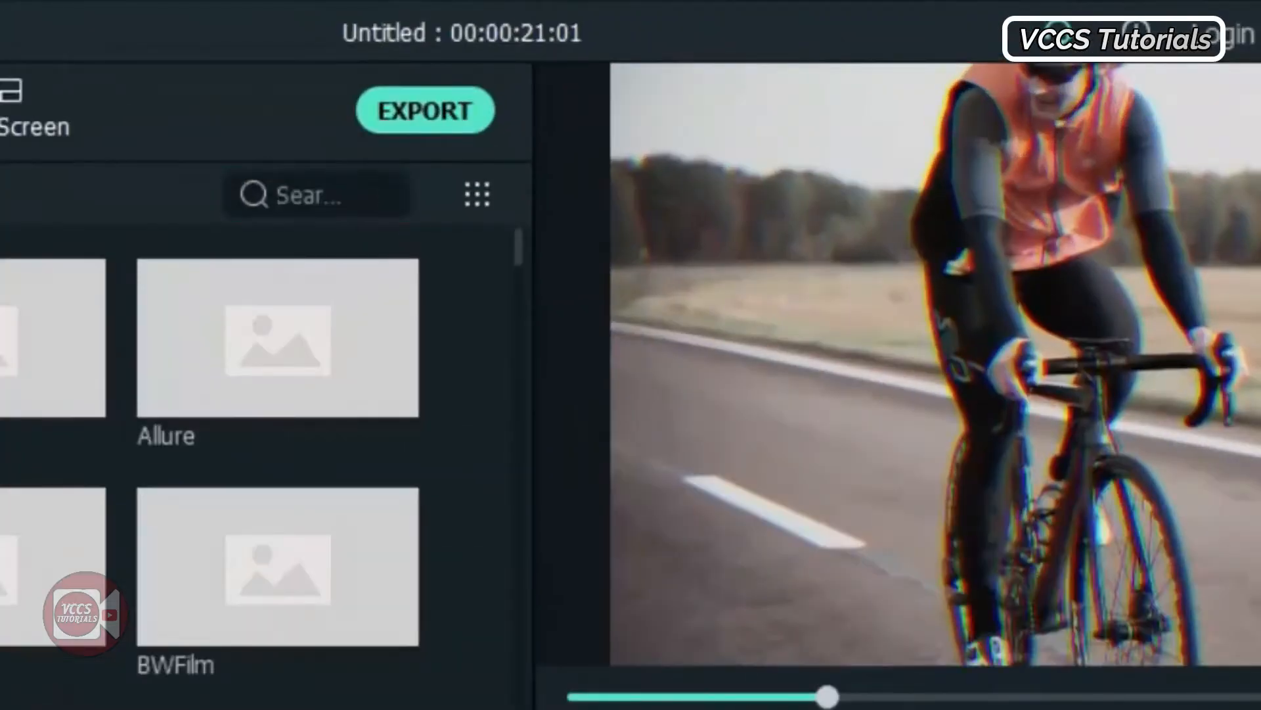
{"action": "left_click", "coordinate": [60, 318]}
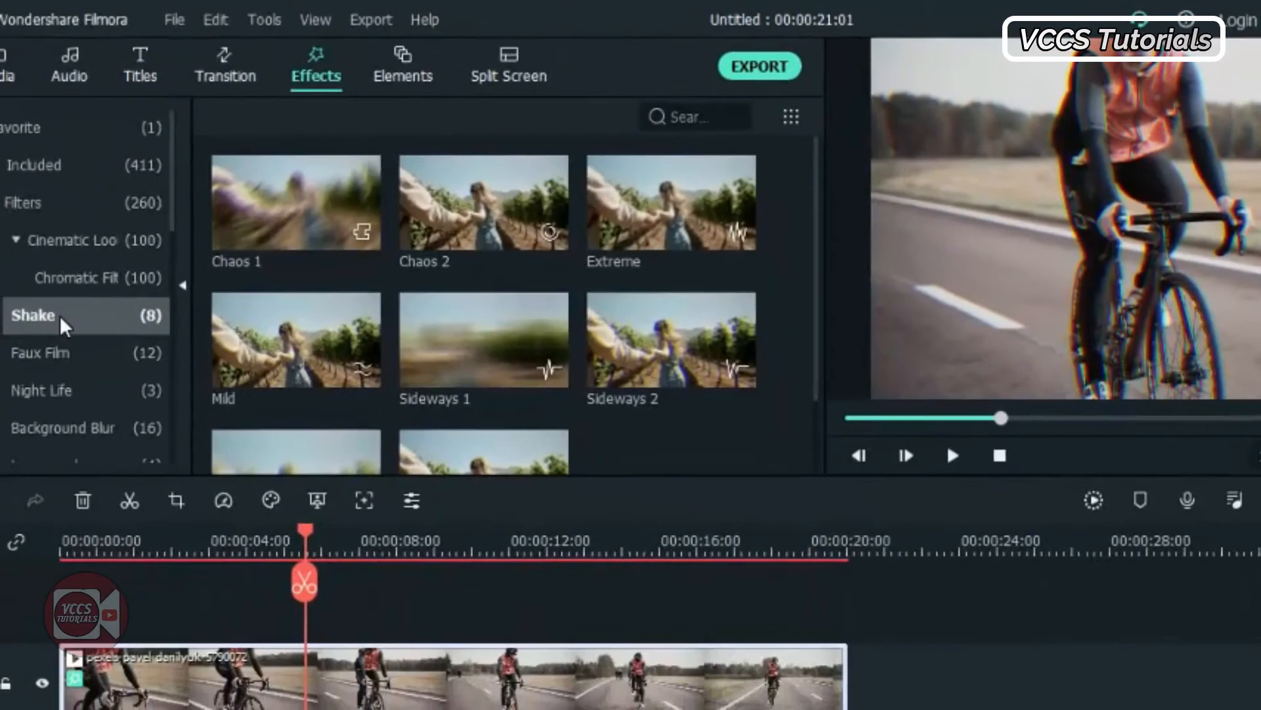
{"action": "left_click_drag", "start_coordinate": [478, 216], "coordinate": [414, 618]}
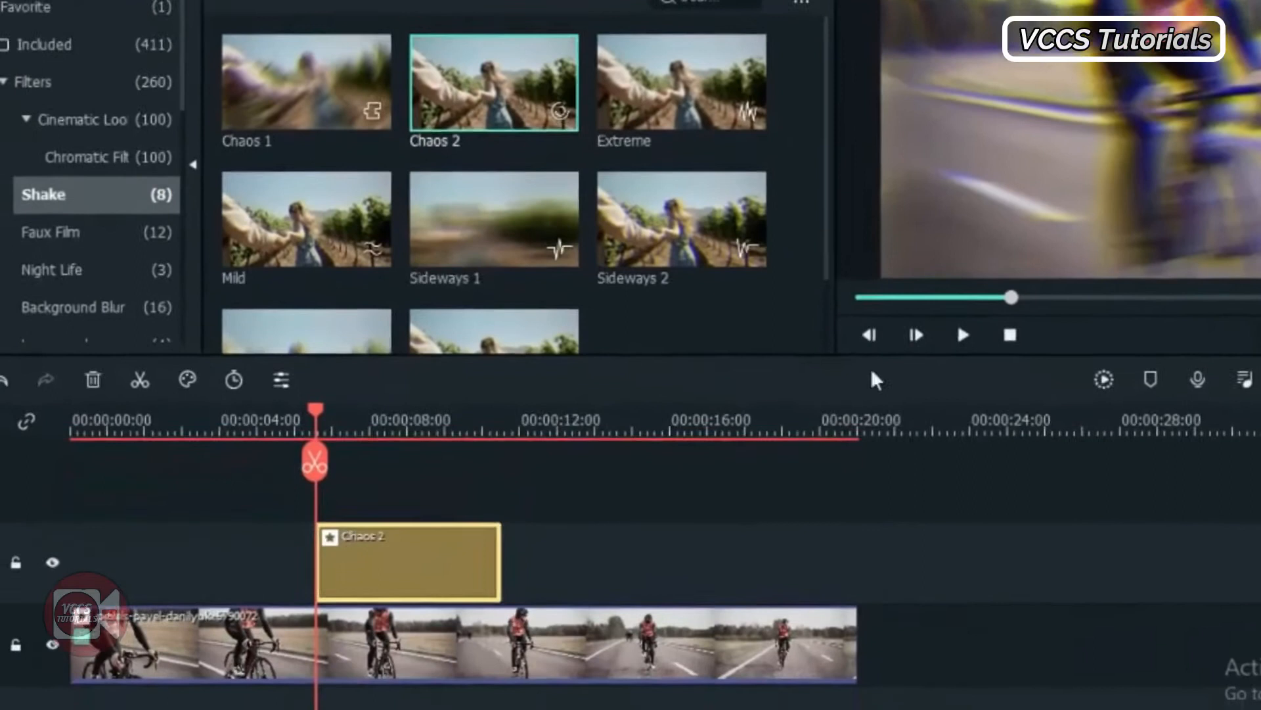
{"action": "left_click", "coordinate": [957, 400]}
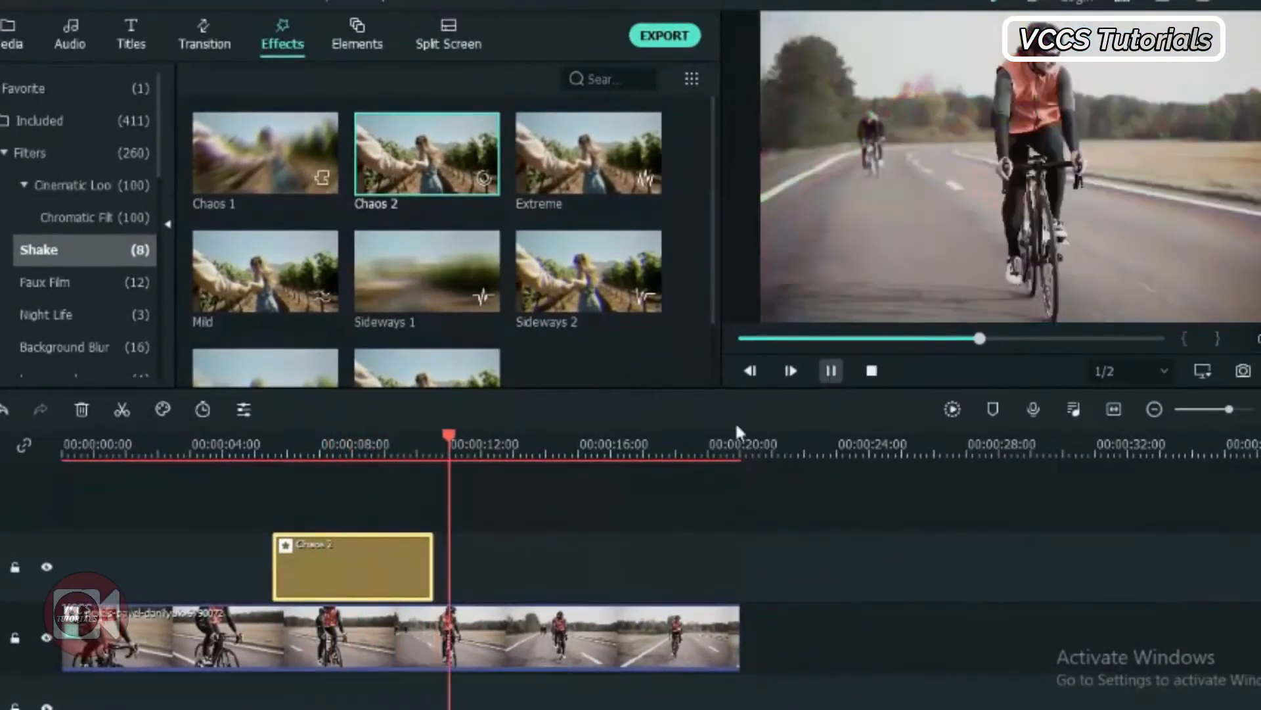
- Lower the Frequency of the Chaos 2 effect to 92.99 and play the result
{"action": "double_click", "coordinate": [366, 570]}
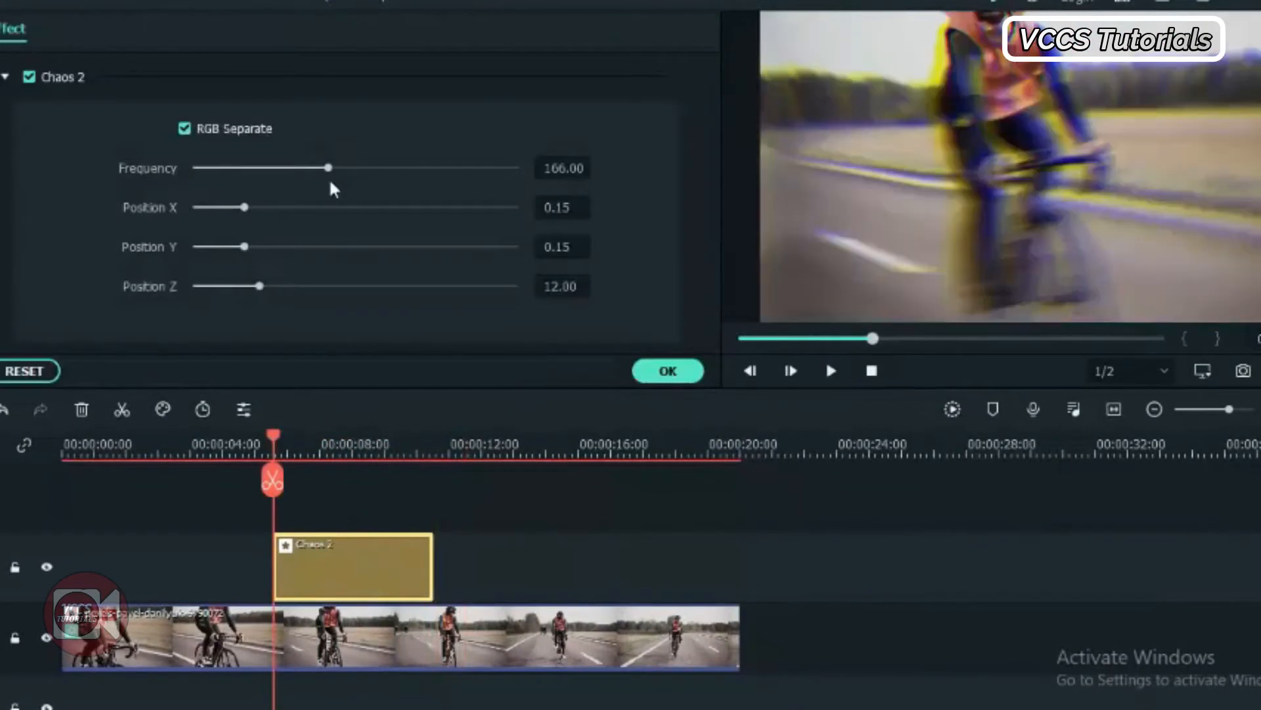
{"action": "left_click_drag", "start_coordinate": [331, 168], "coordinate": [276, 191]}
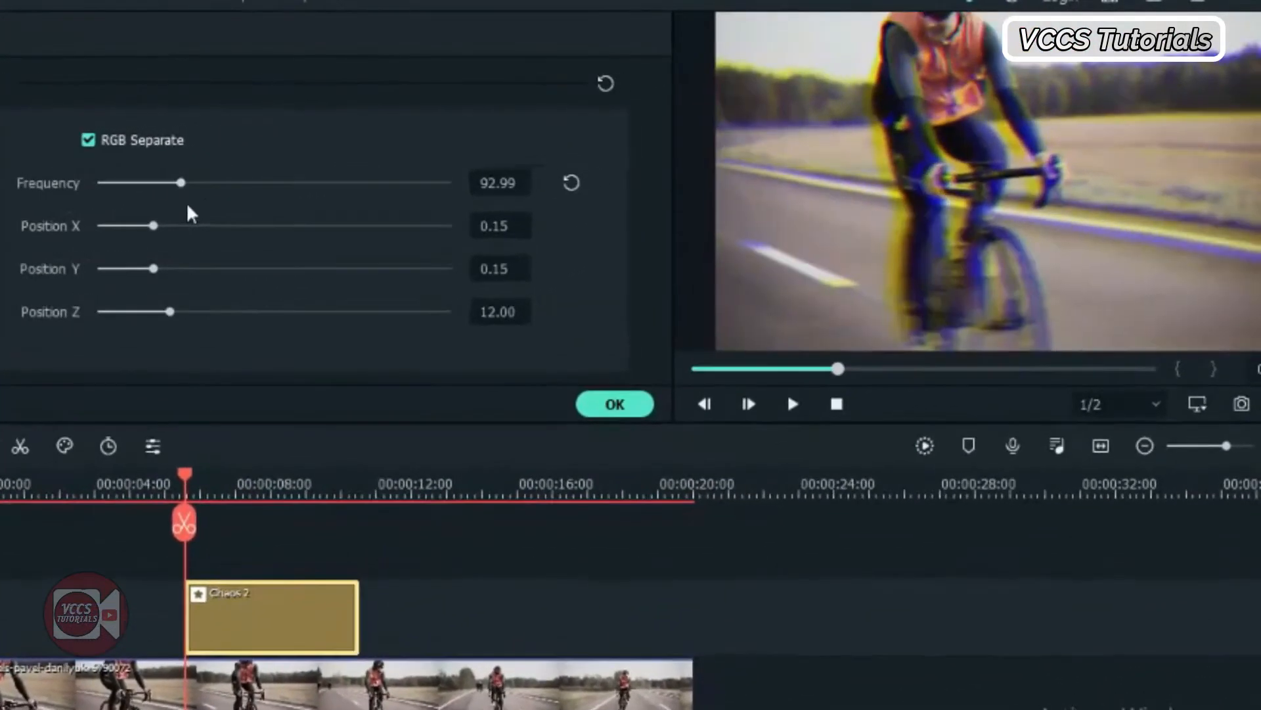
{"action": "left_click", "coordinate": [793, 405]}
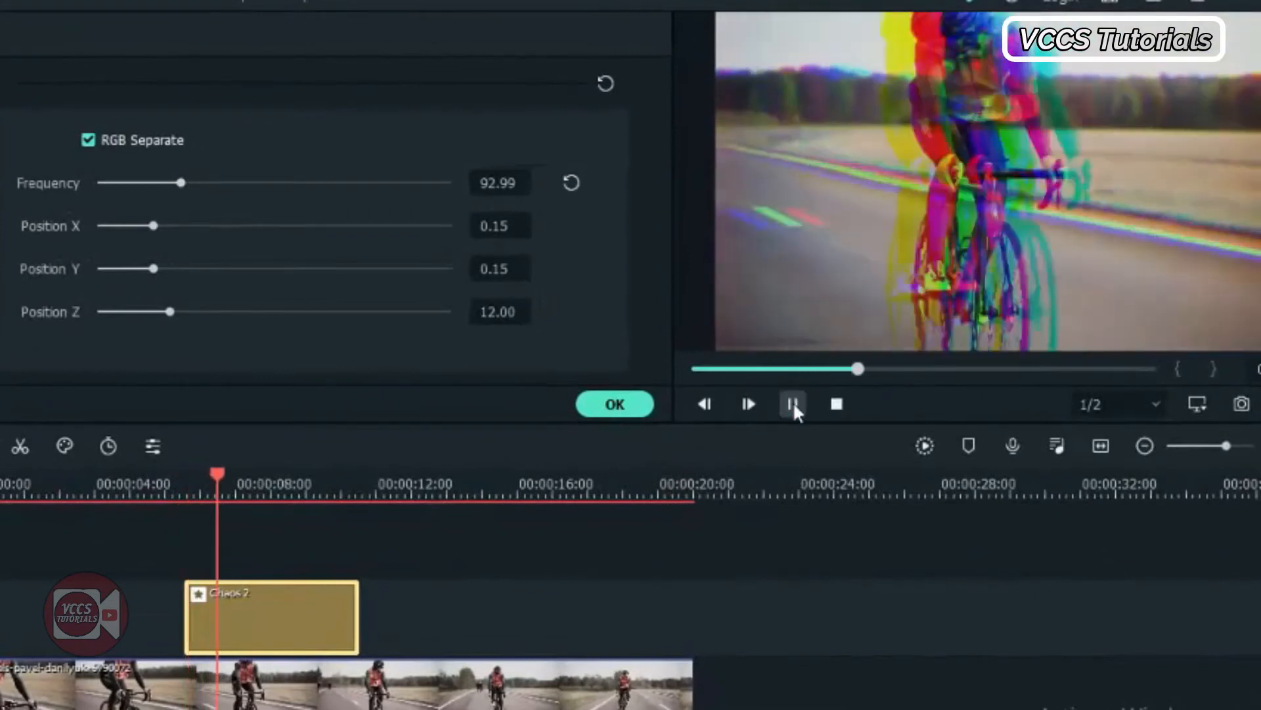
{"action": "key", "text": "space"}
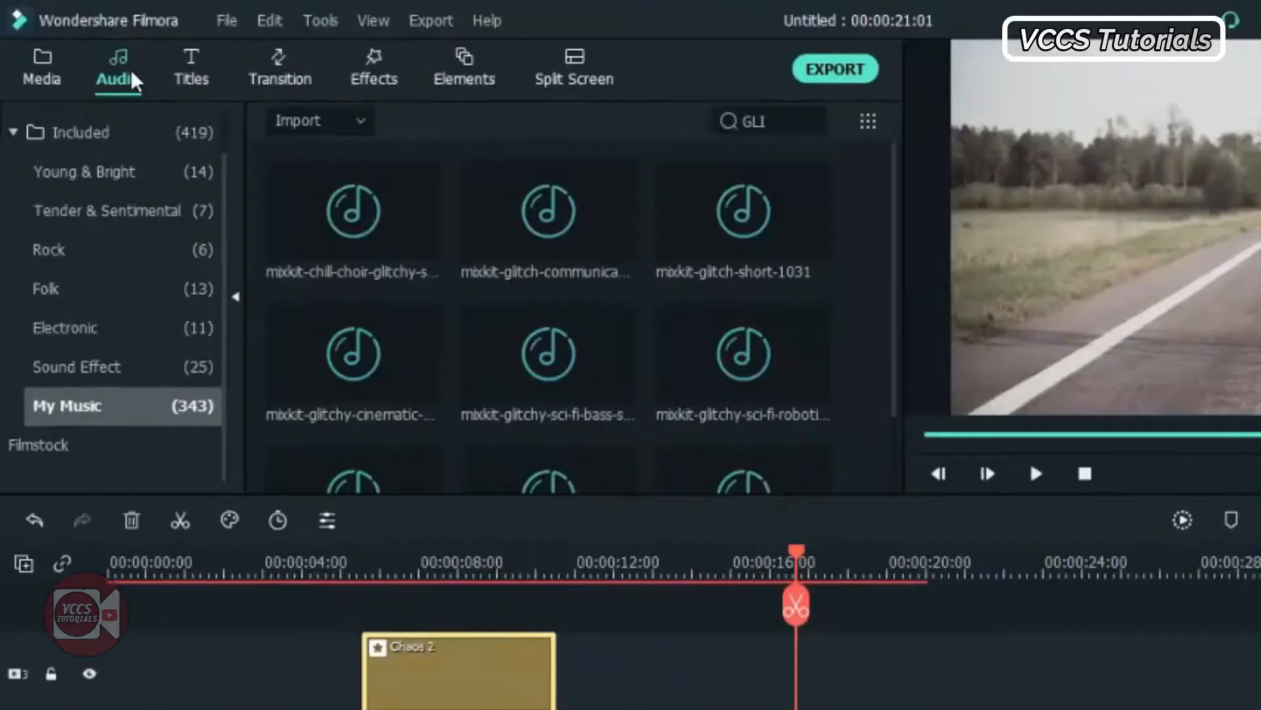
- Preview the glitch sounds in My Music, put the mixkit-glitch-communica... sound at the start of audio track 1, and delete the empty tracks
{"action": "left_click", "coordinate": [286, 222]}
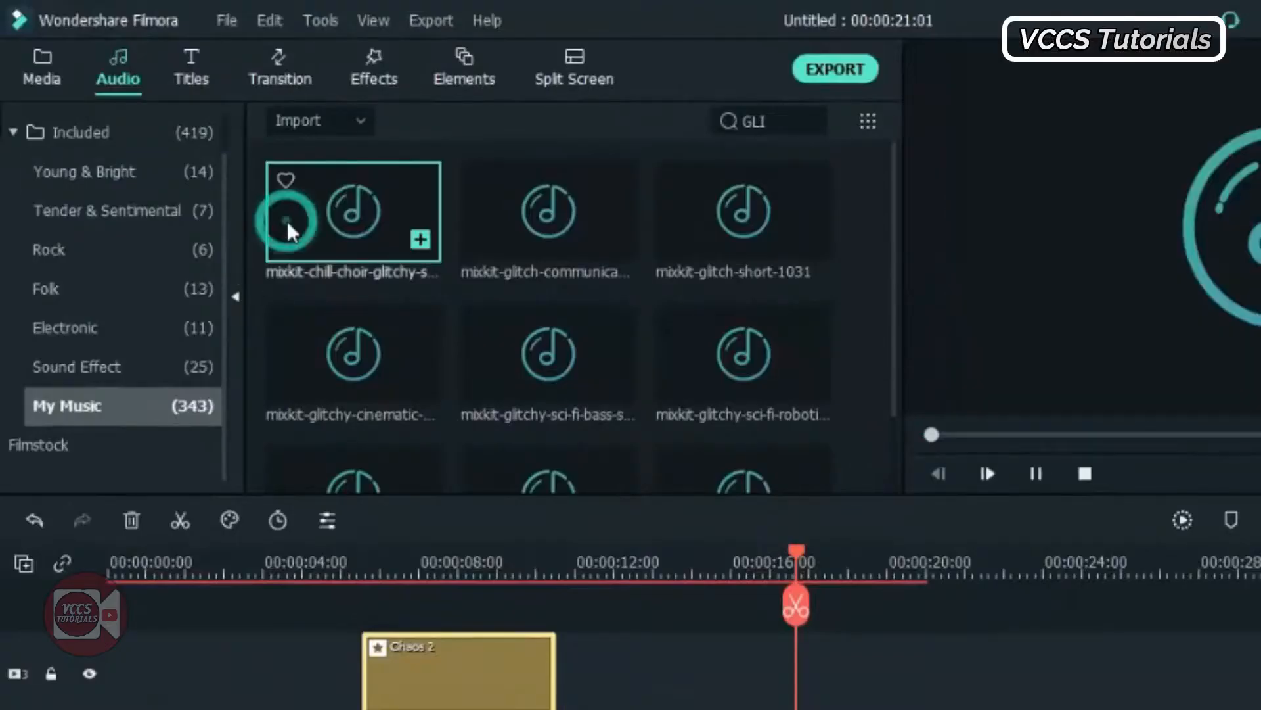
{"action": "left_click", "coordinate": [263, 205]}
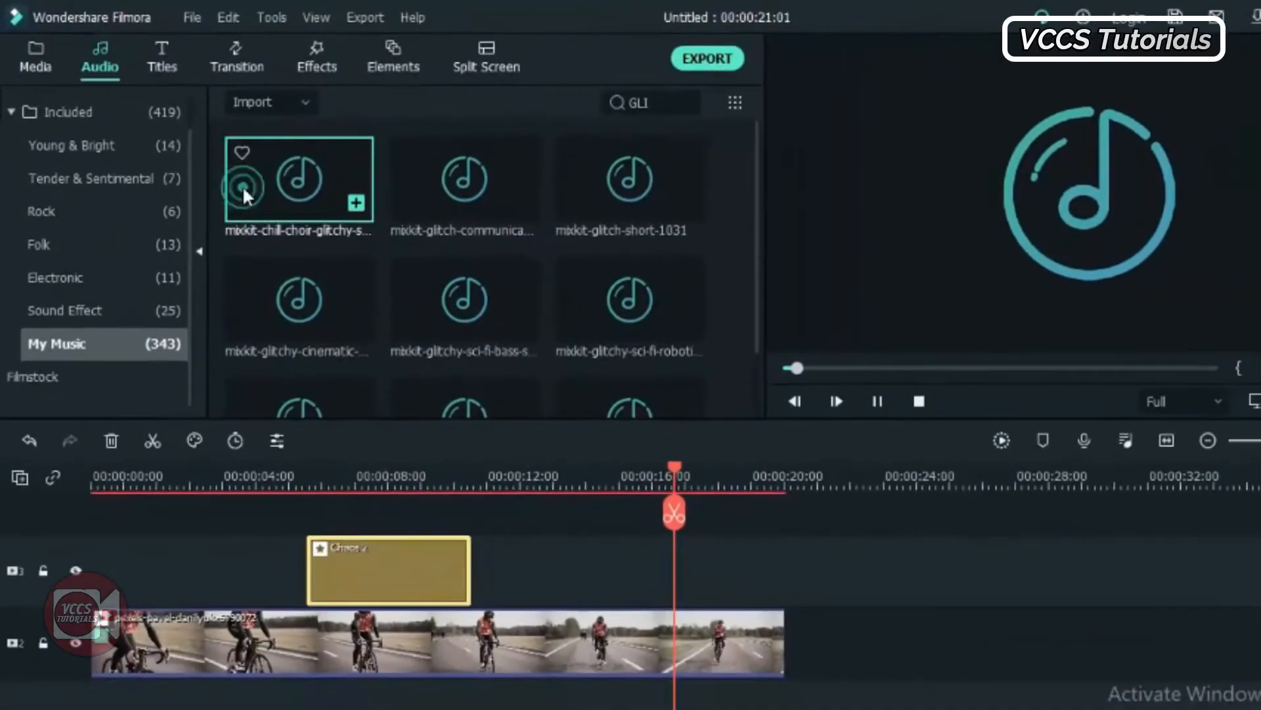
{"action": "left_click", "coordinate": [396, 194]}
{"action": "left_click_drag", "start_coordinate": [406, 185], "coordinate": [181, 685]}
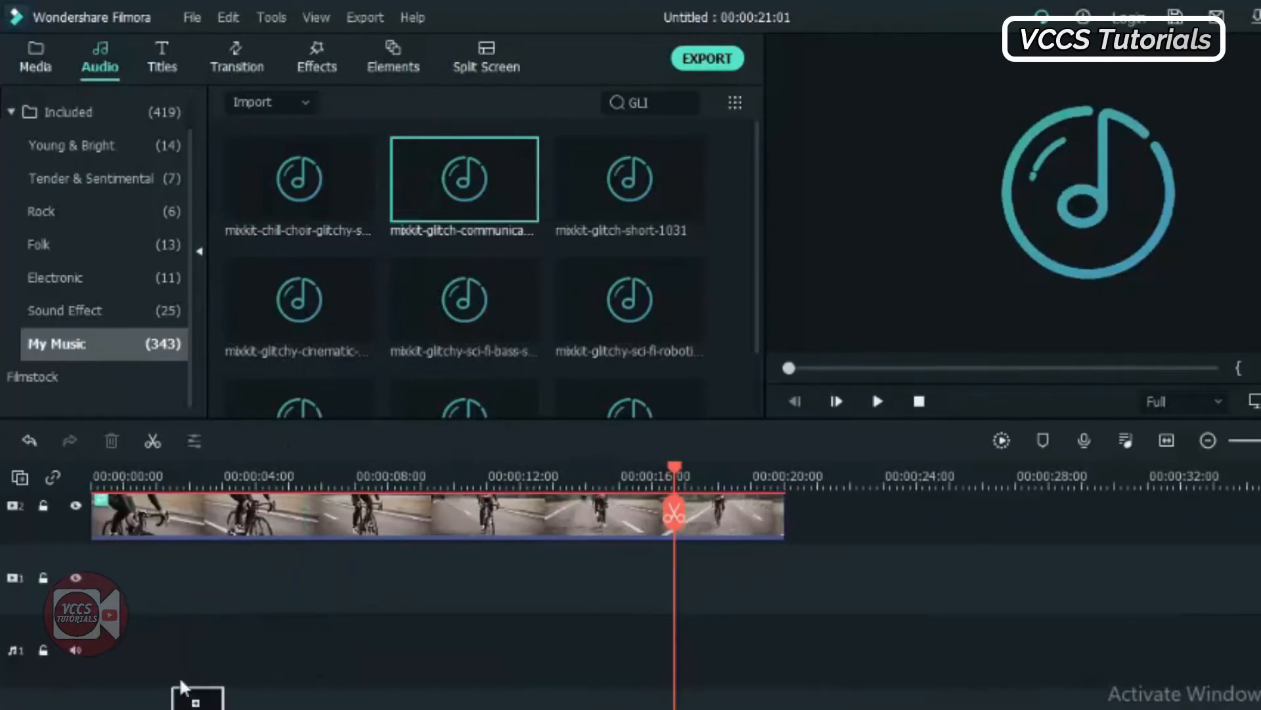
{"action": "right_click", "coordinate": [69, 603]}
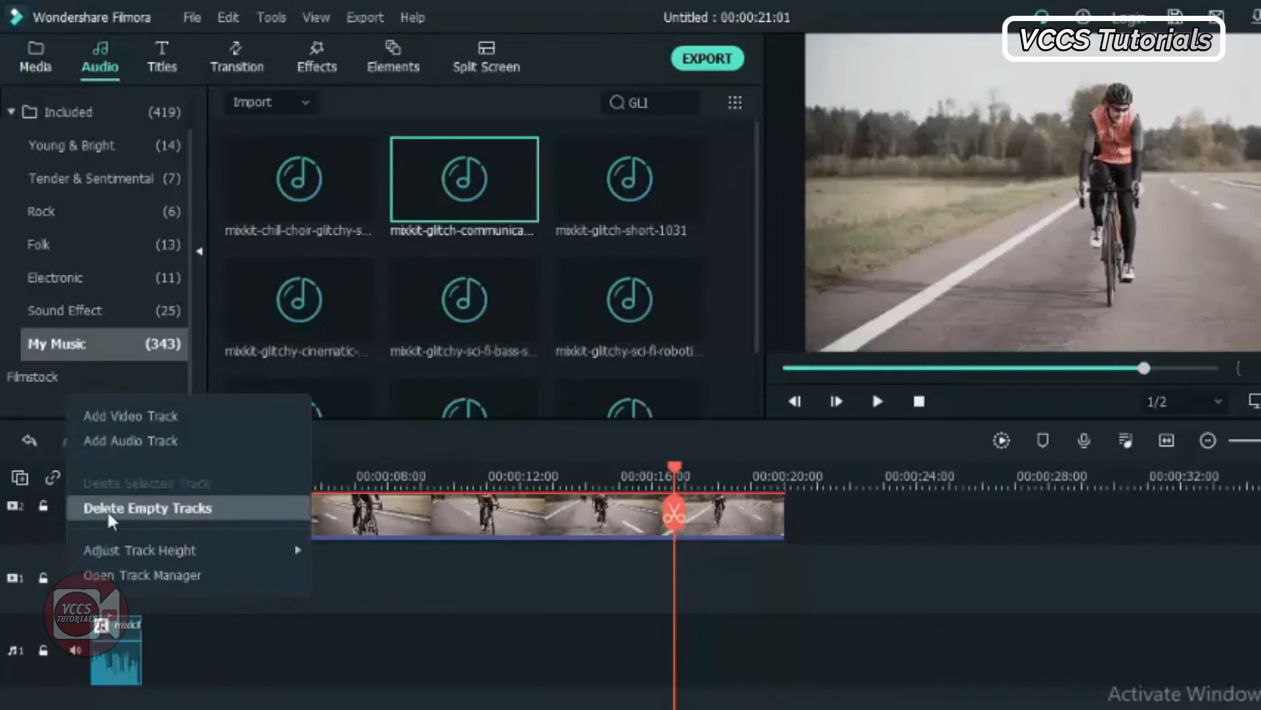
{"action": "left_click", "coordinate": [103, 511]}
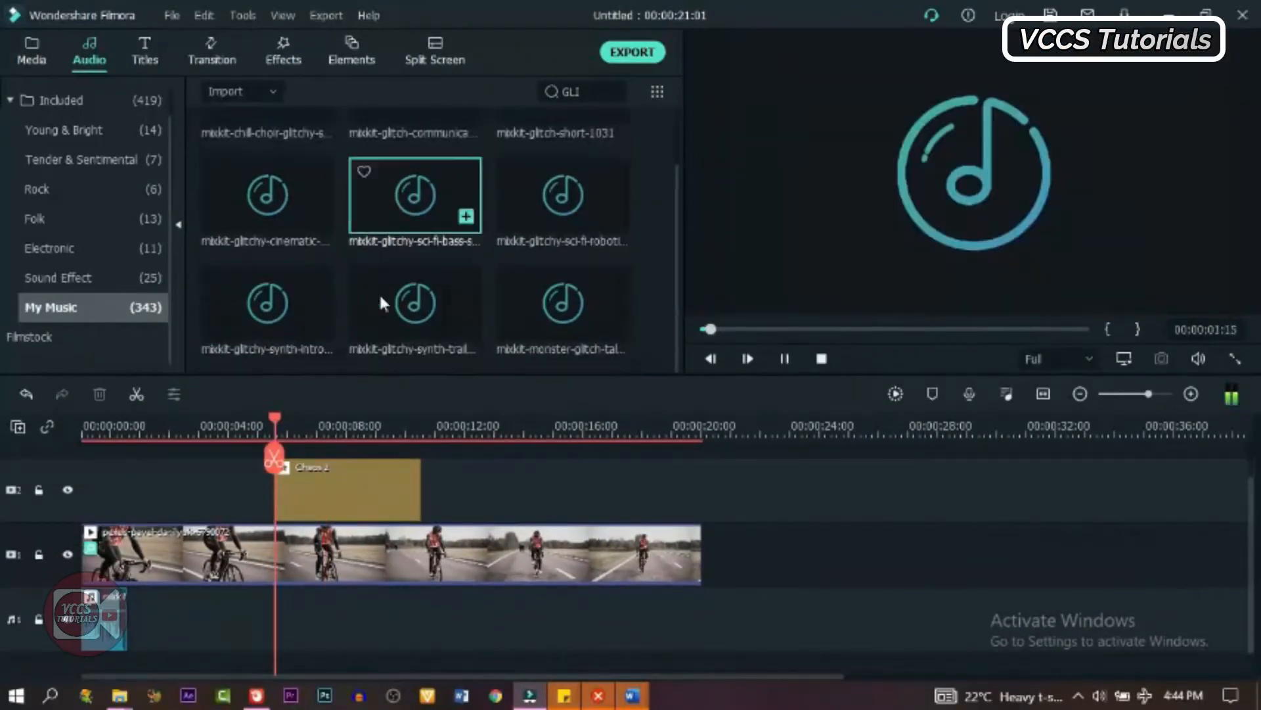
- Place mixkit-glitchy-cinematic-suspense-hit-679 at the start of Chaos 2 and mixkit-chill-choir-glitchy-suspense-687 on audio track 2, trimmed to the video's end
{"action": "left_click_drag", "start_coordinate": [265, 193], "coordinate": [433, 618]}
{"action": "key", "text": "space"}
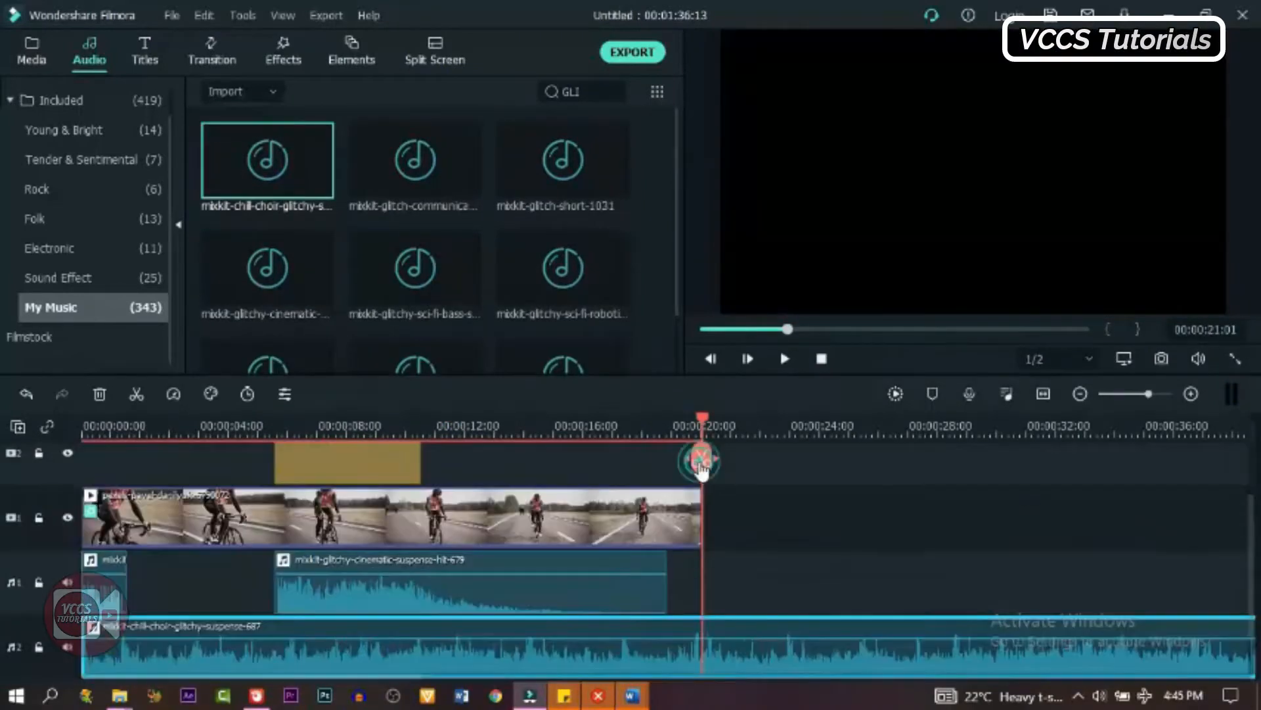
{"action": "left_click_drag", "start_coordinate": [704, 456], "coordinate": [269, 463]}
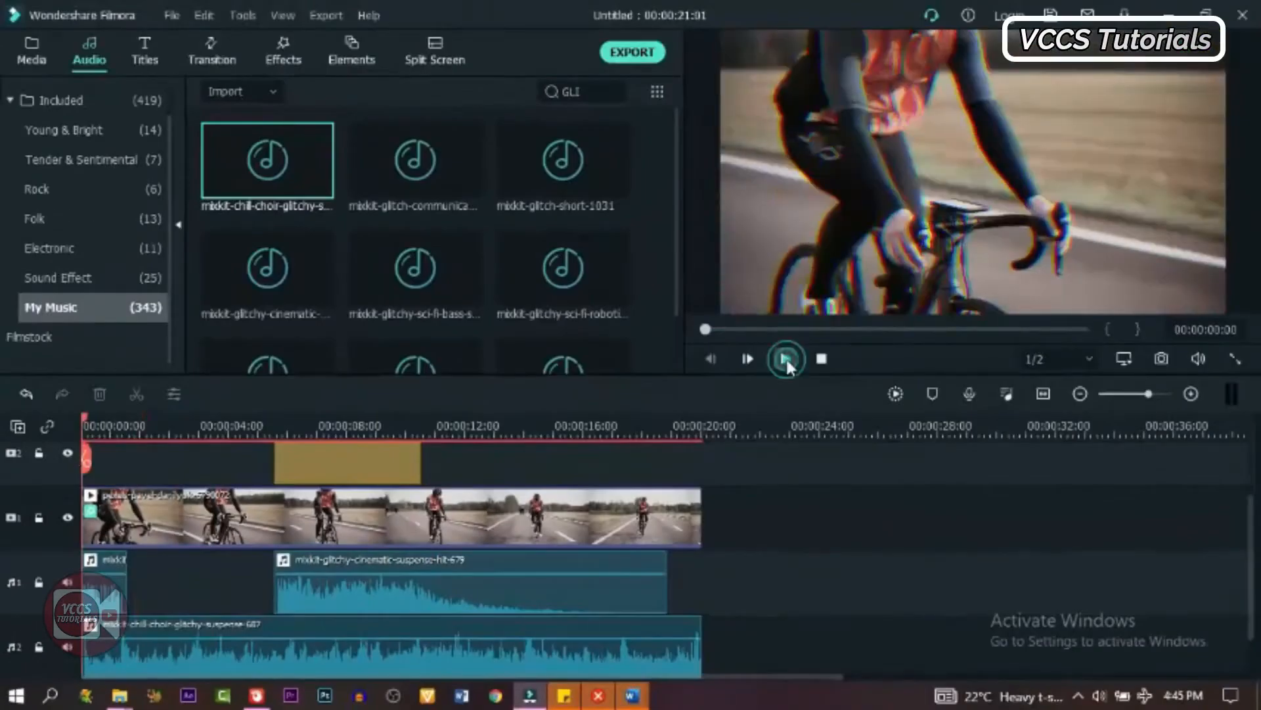
{"action": "key", "text": "space"}
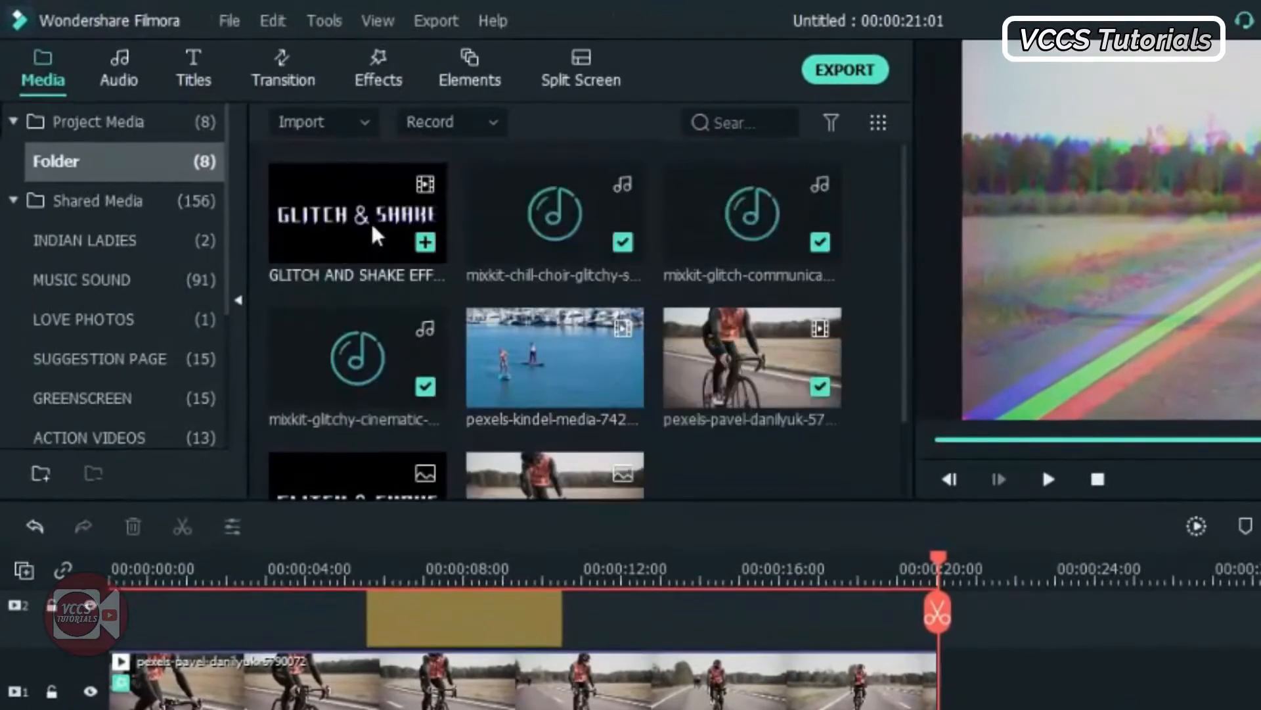
- Place the GLITCH AND SHAKE EFFECT3 clip on track 2, ending with the cyclist clip, and set its blending mode to Screen
{"action": "mouse_move", "coordinate": [683, 670]}
{"action": "left_mouse_down"}
{"action": "mouse_move", "coordinate": [712, 600]}
{"action": "mouse_move", "coordinate": [668, 687]}
{"action": "left_mouse_up"}
{"action": "left_click_drag", "start_coordinate": [778, 529], "coordinate": [781, 531]}
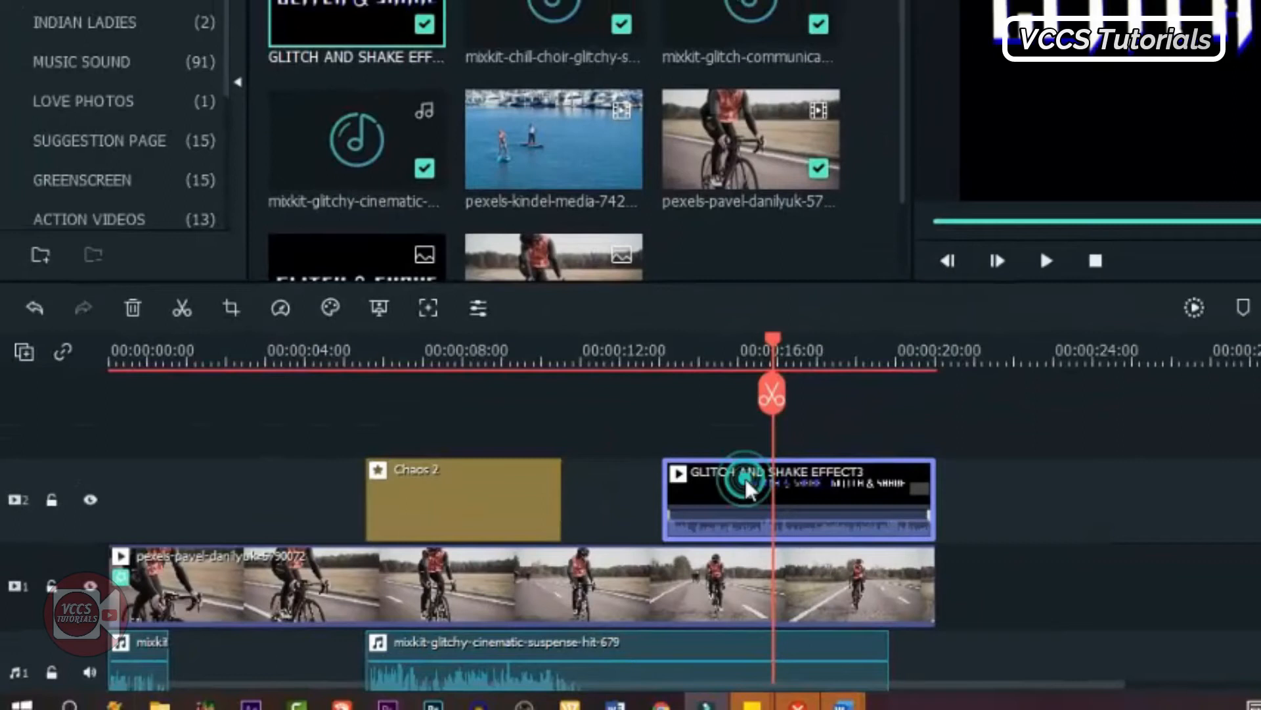
{"action": "double_click", "coordinate": [745, 478]}
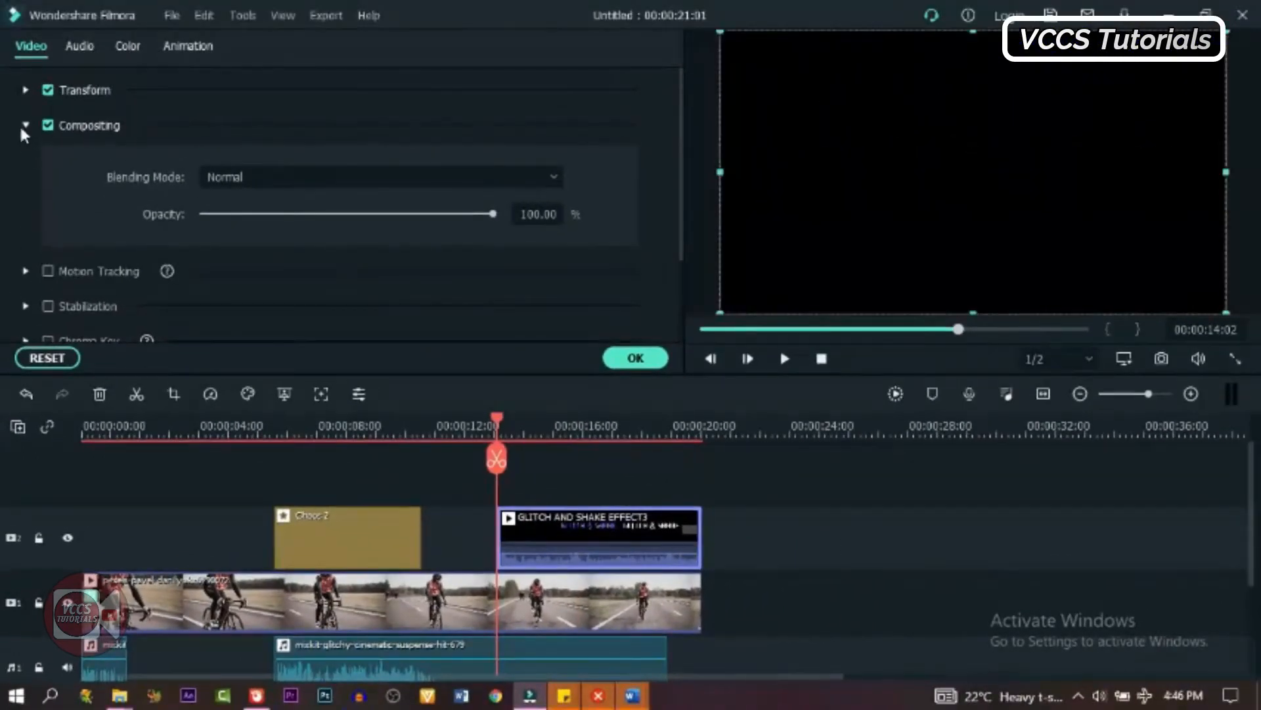
{"action": "left_click", "coordinate": [25, 126]}
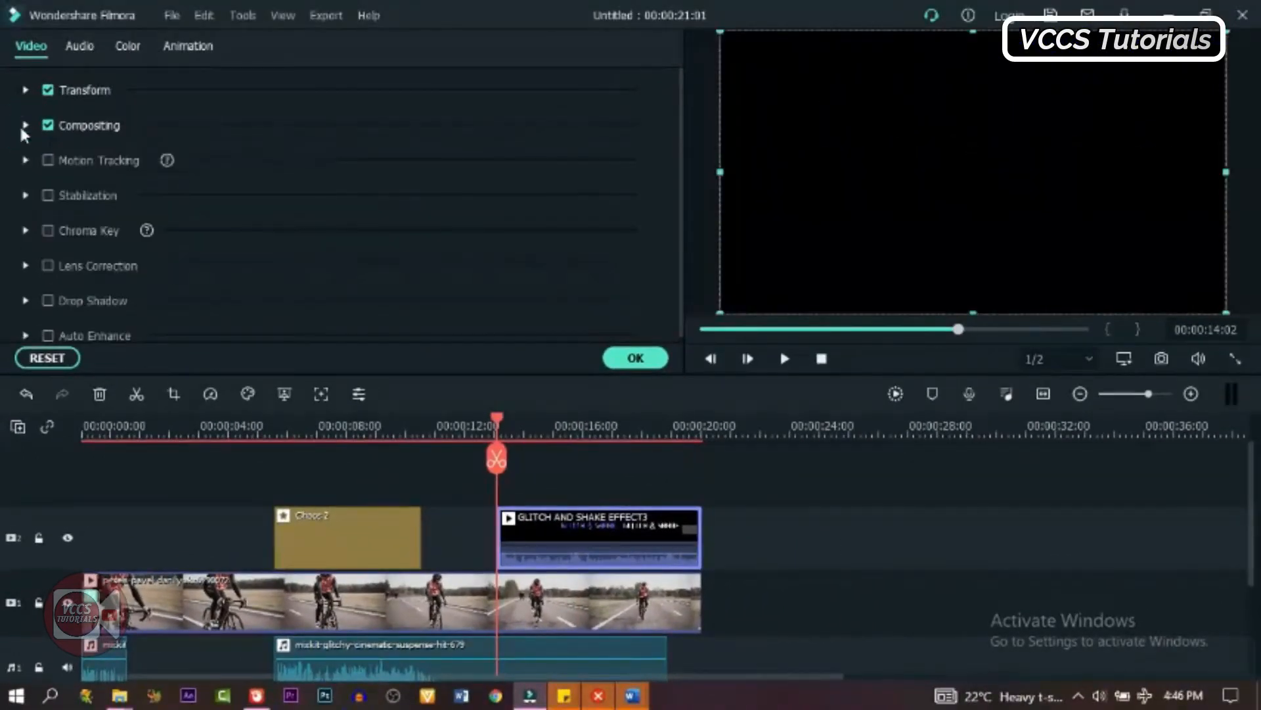
{"action": "left_click", "coordinate": [25, 126]}
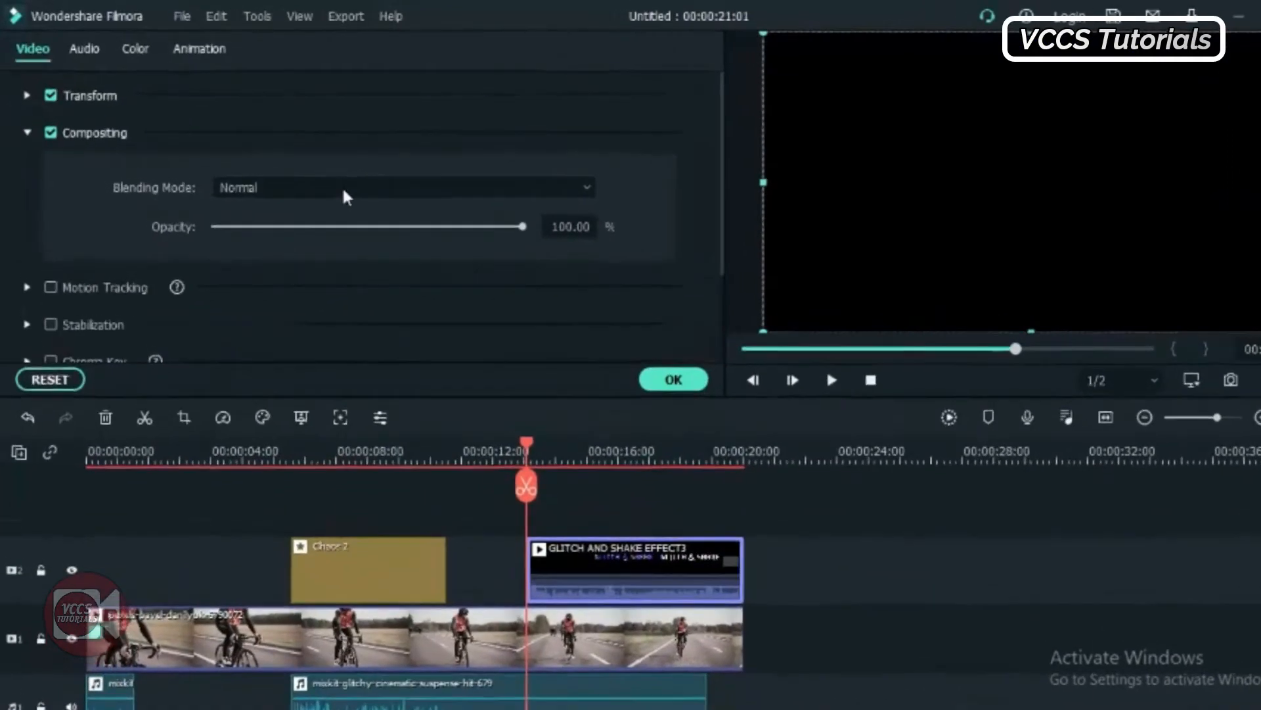
{"action": "left_click", "coordinate": [349, 190]}
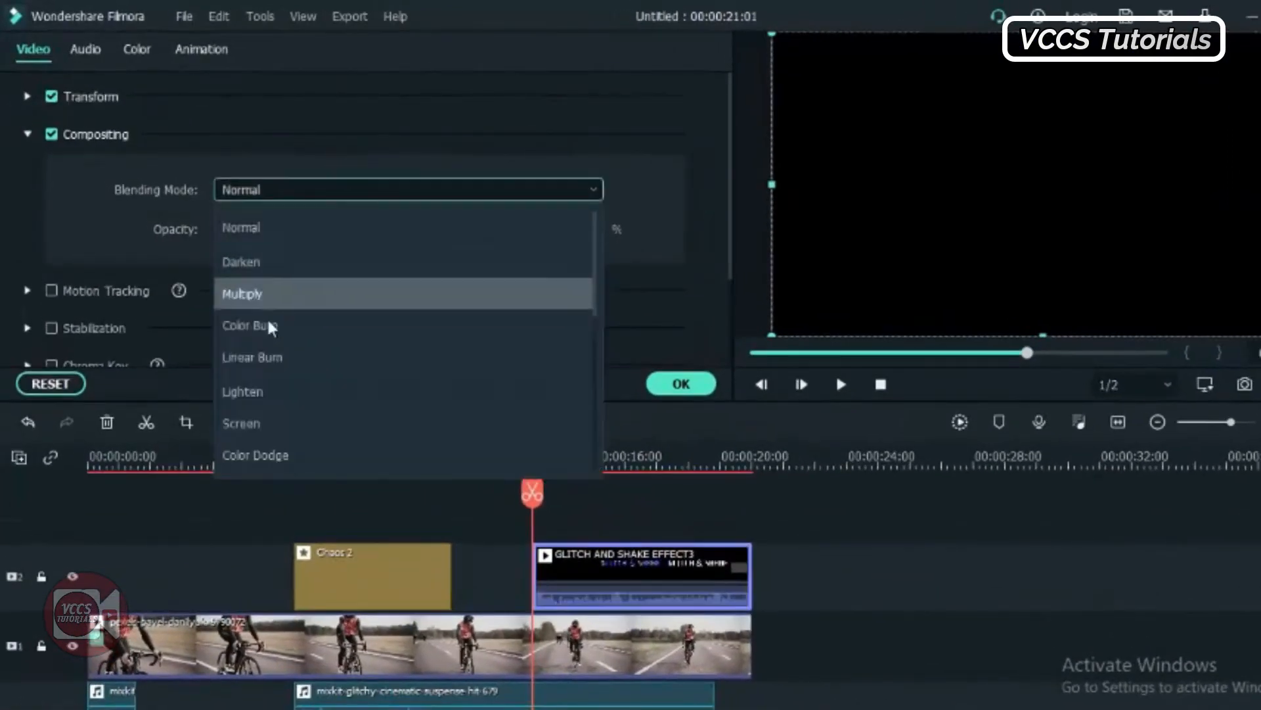
{"action": "left_click", "coordinate": [242, 425]}
- Render the timeline preview and play the whole sequence from the start
{"action": "left_click", "coordinate": [841, 384]}
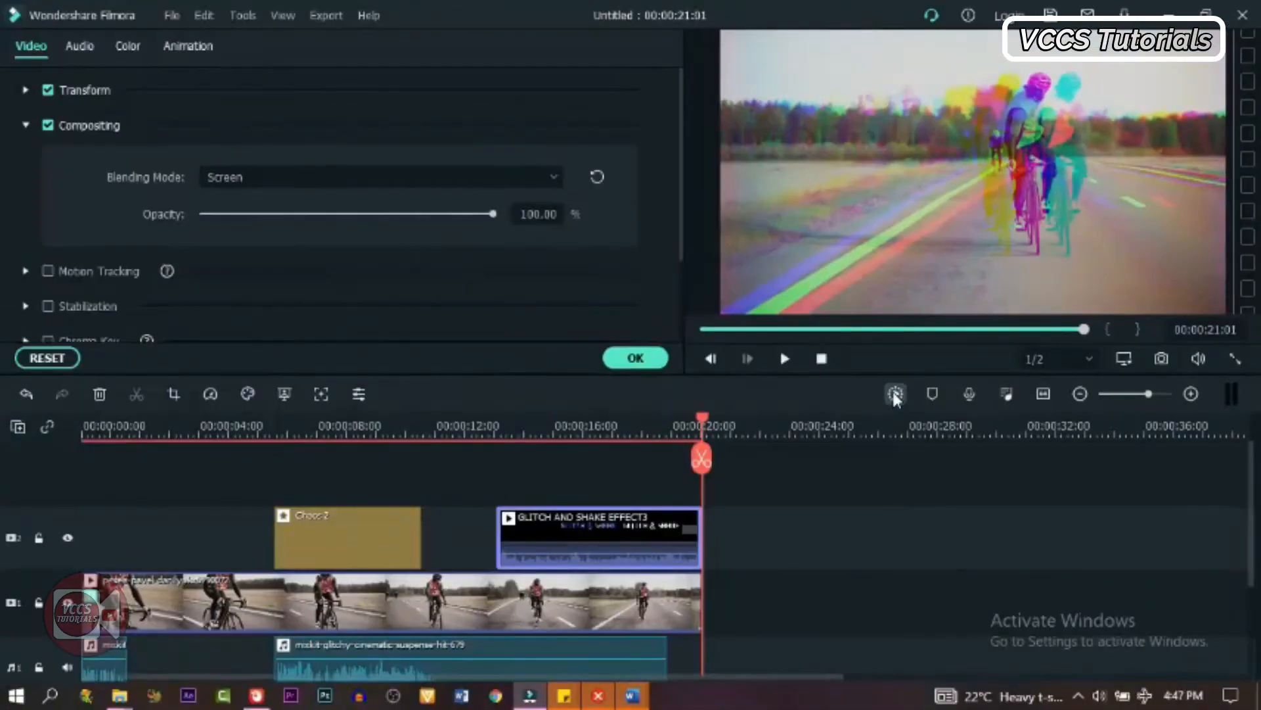
{"action": "left_click", "coordinate": [895, 394]}
{"action": "left_click", "coordinate": [785, 358]}
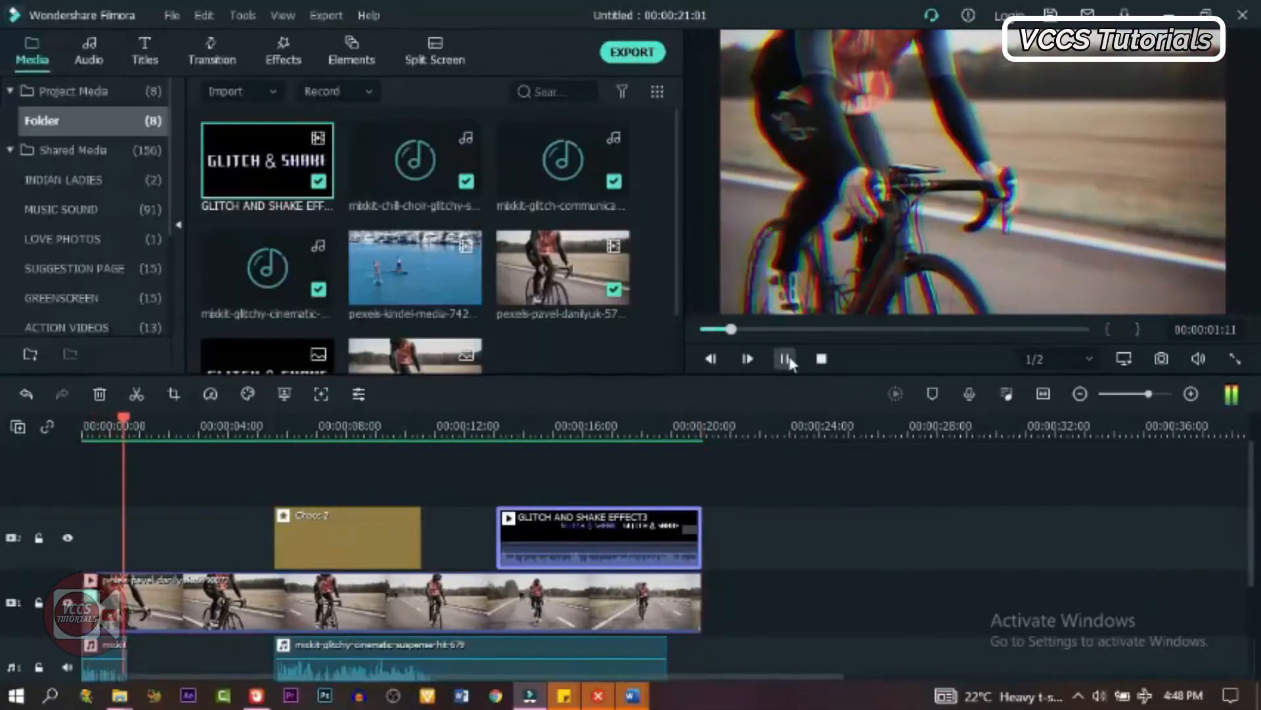